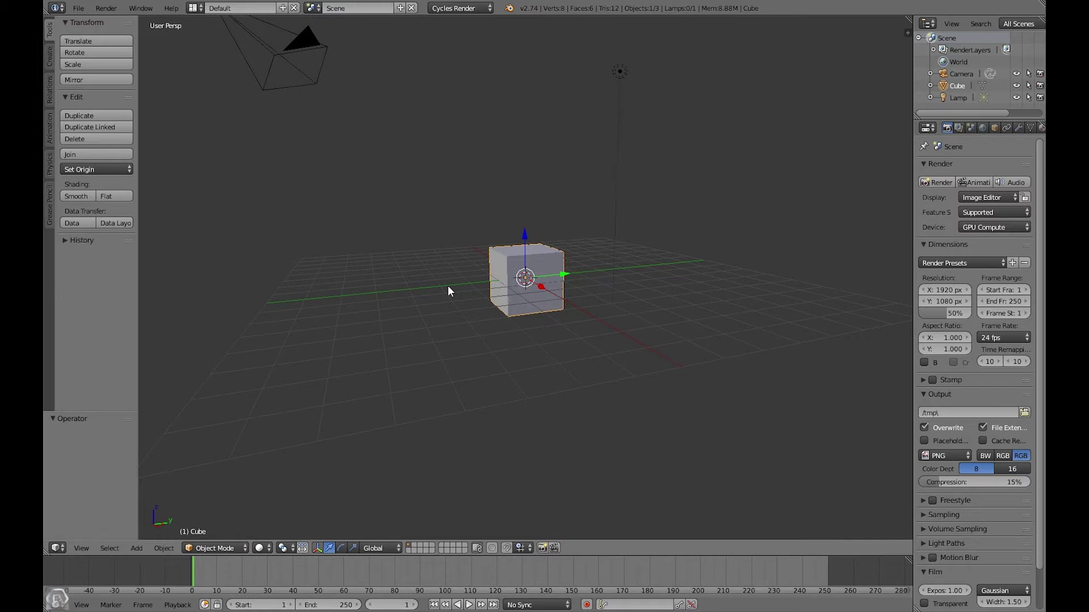
- Orbit the view, hide the Tools shelf and look at the default cube through the scene camera
middle_drag(447, 285, 524, 327)
key(t)
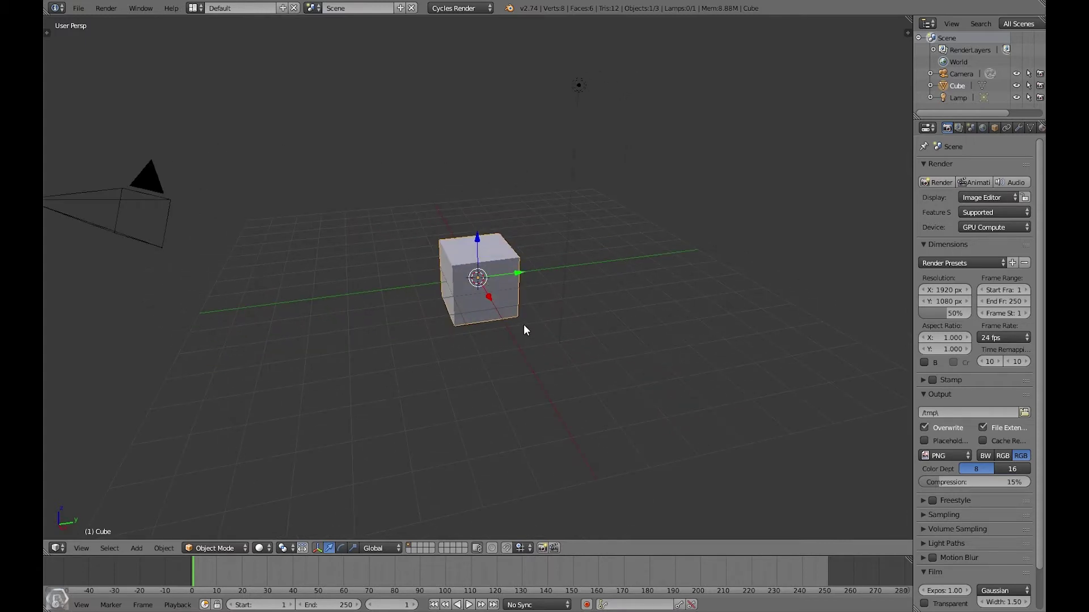
key(KP_0)
- Deselect the cube, try the Compositing screen layout, then return to the Default layout
key(a)
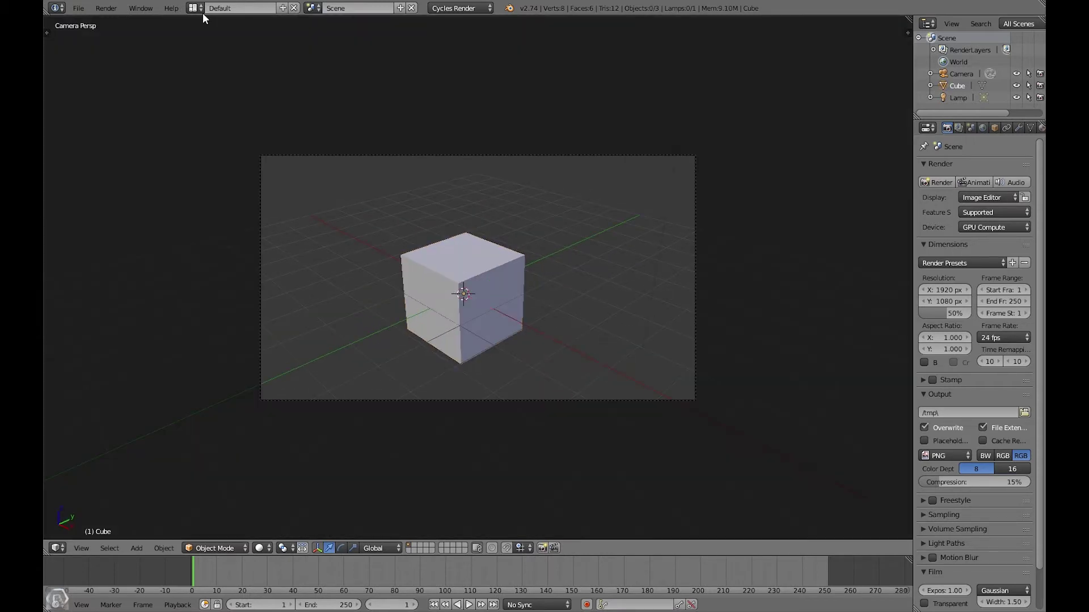
click(202, 10)
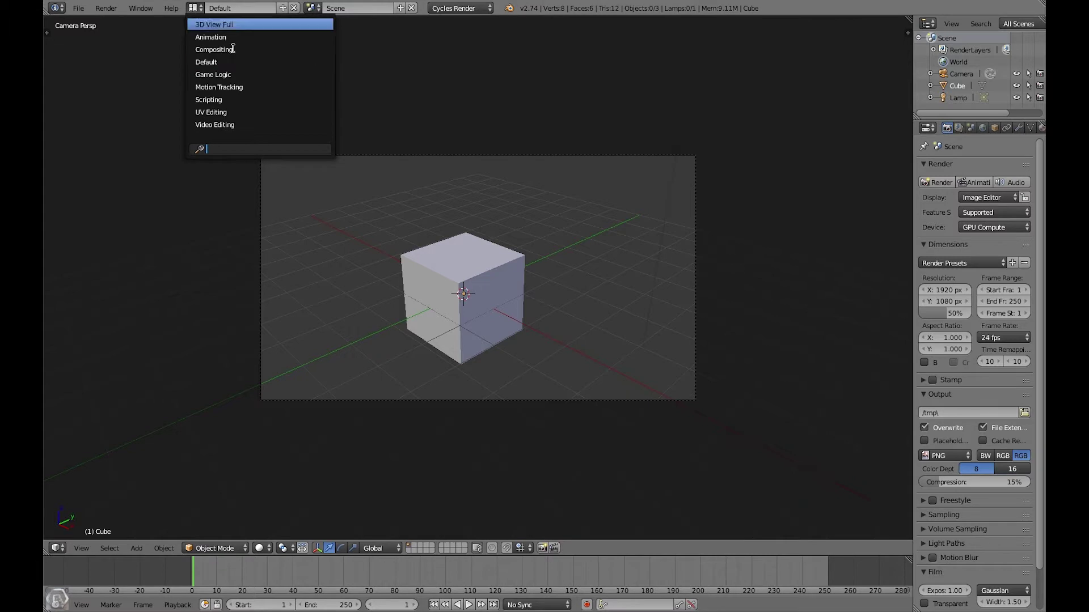
click(240, 50)
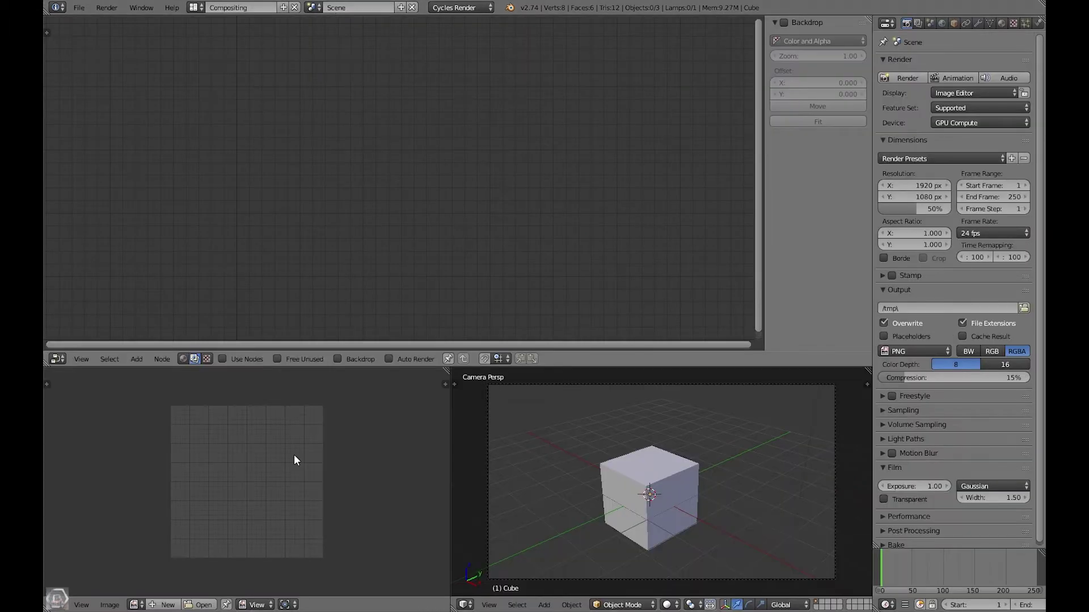
click(196, 8)
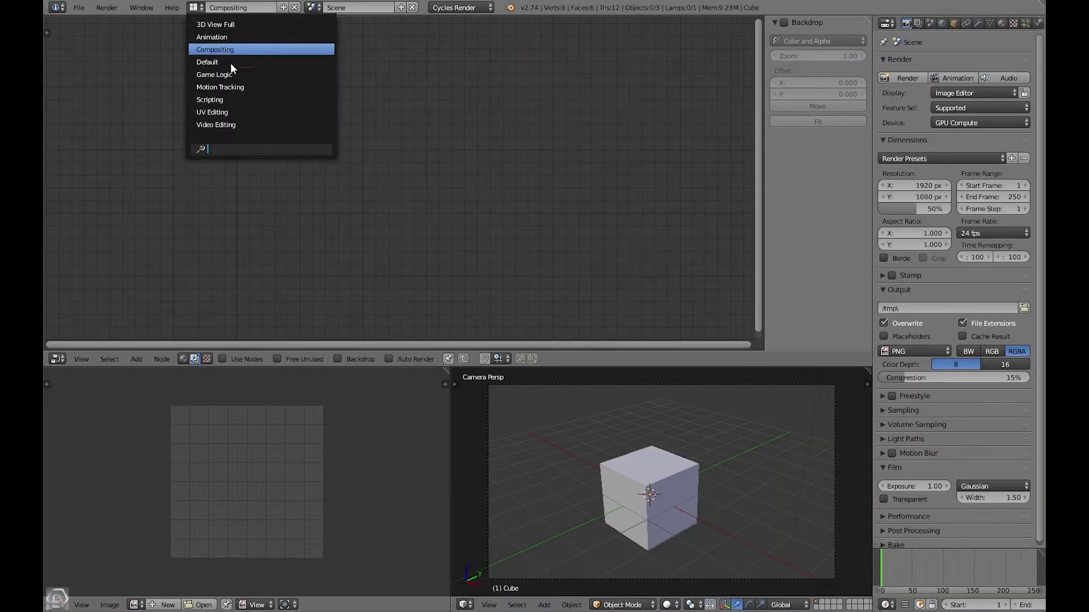
click(235, 65)
- Turn the 3D view into a Node Editor, enable Use Nodes and move Material Output further right
click(58, 547)
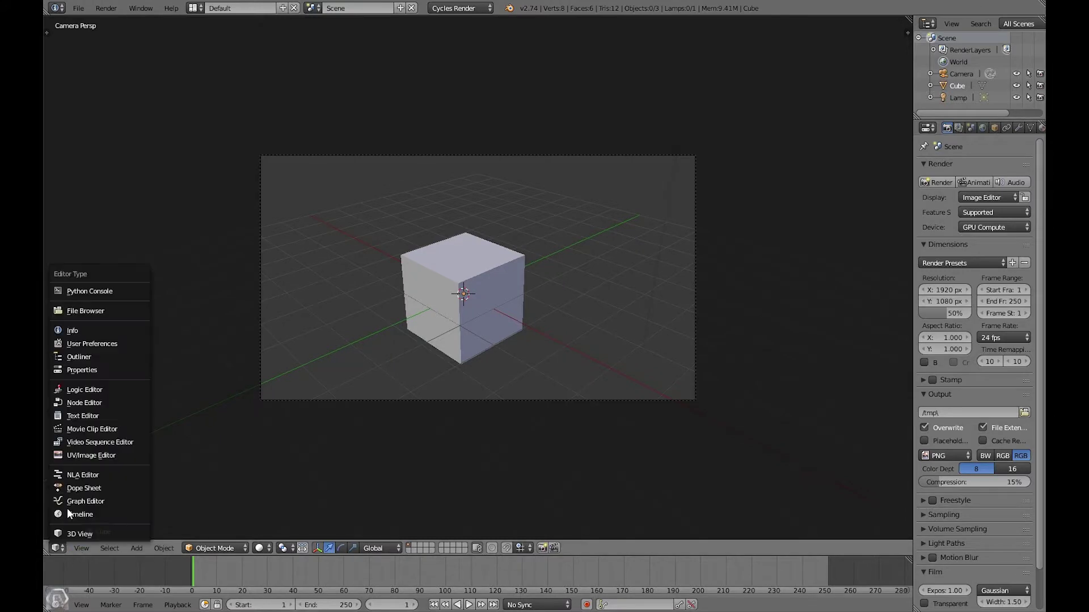
click(103, 407)
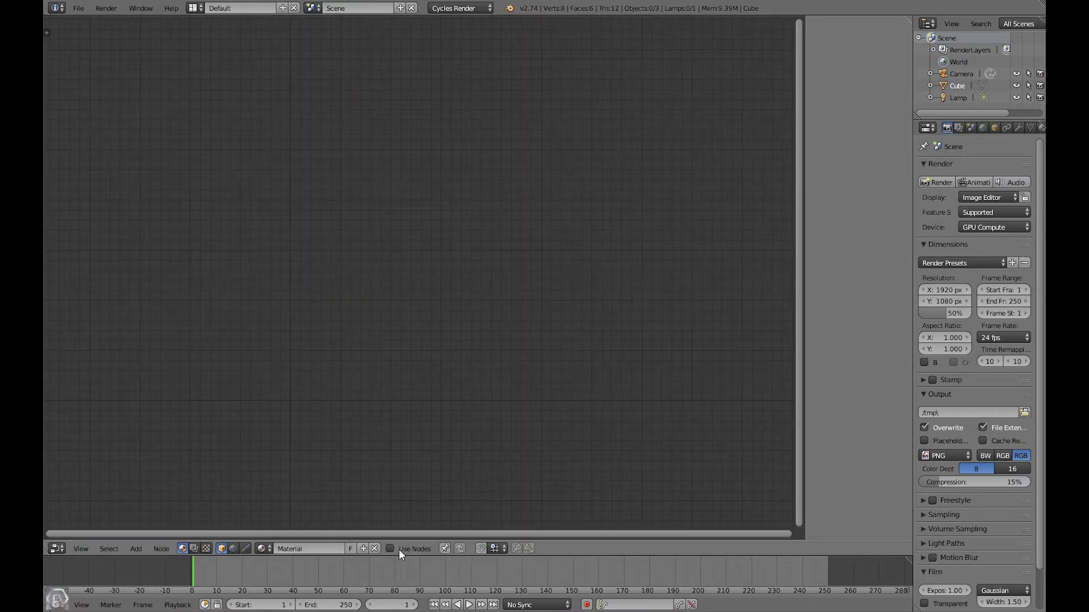
click(399, 550)
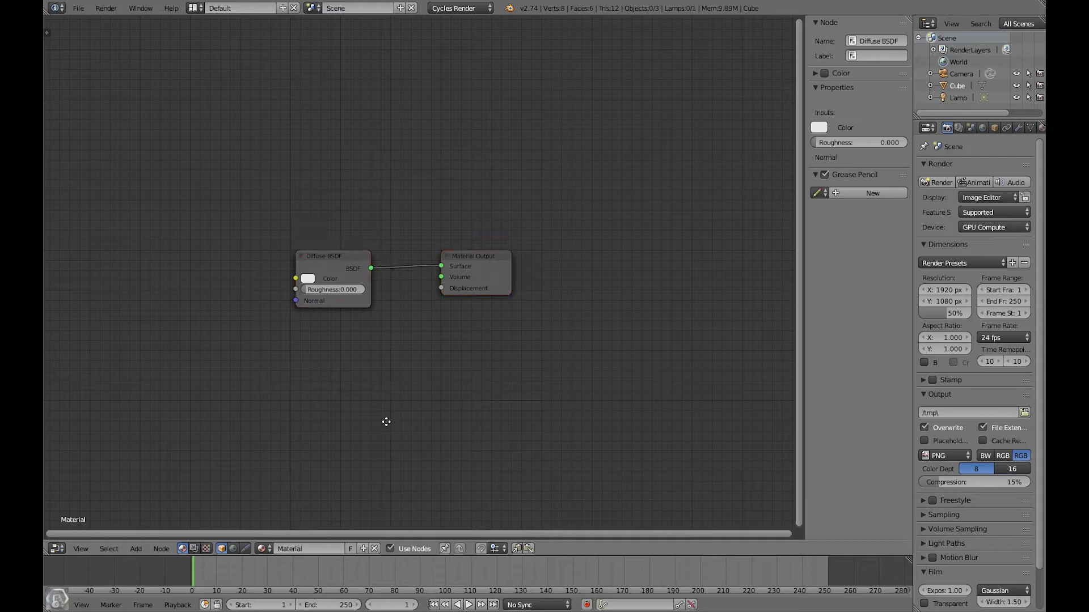
key(Home)
click(494, 295)
key(g)
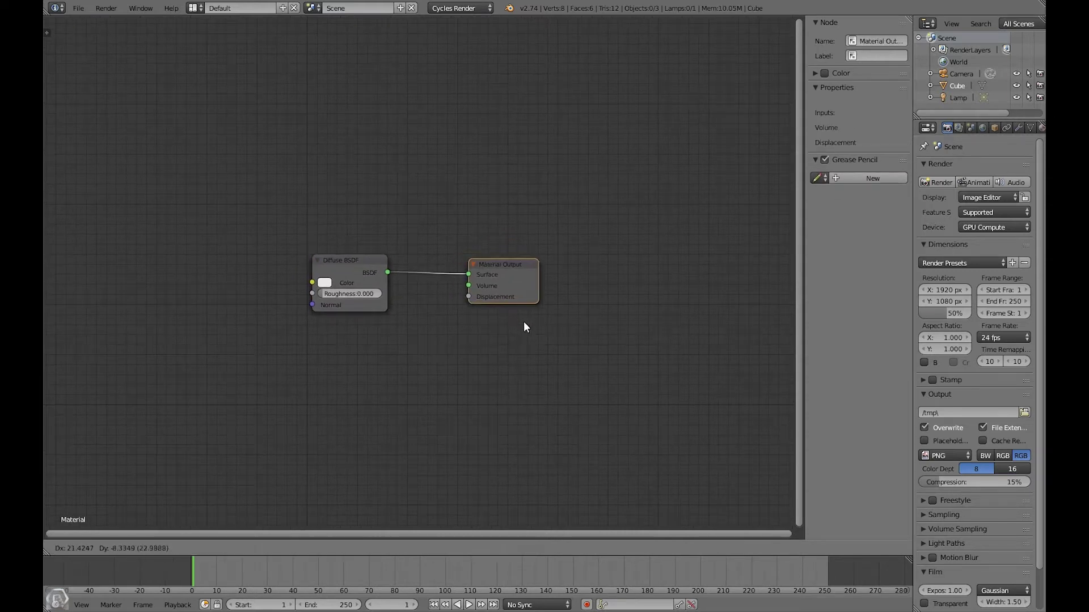
click(592, 341)
ctrl+scroll(431, 329, left, 2)
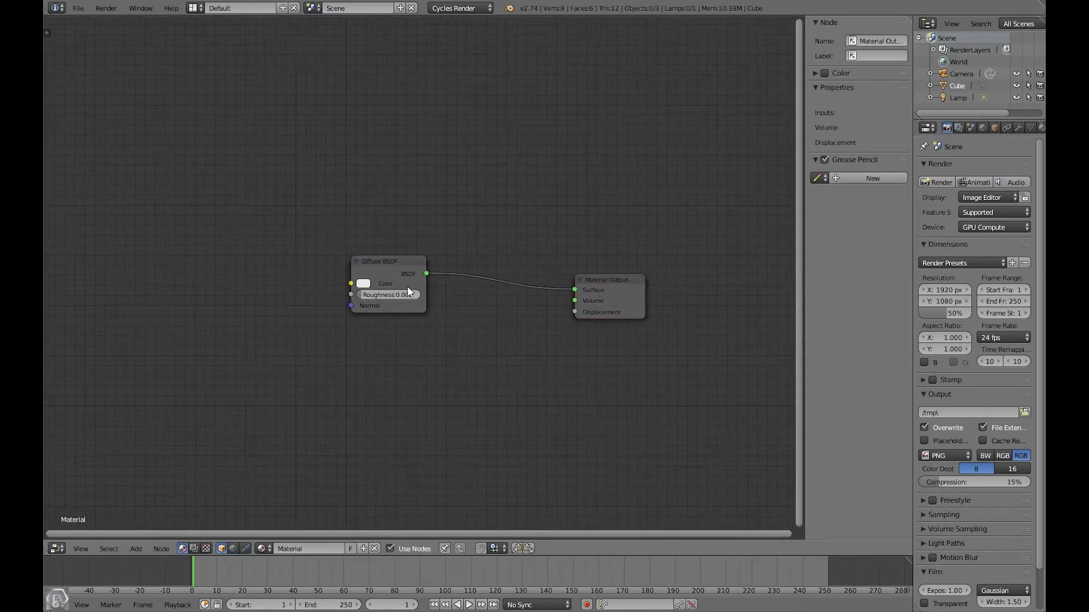
click(395, 271)
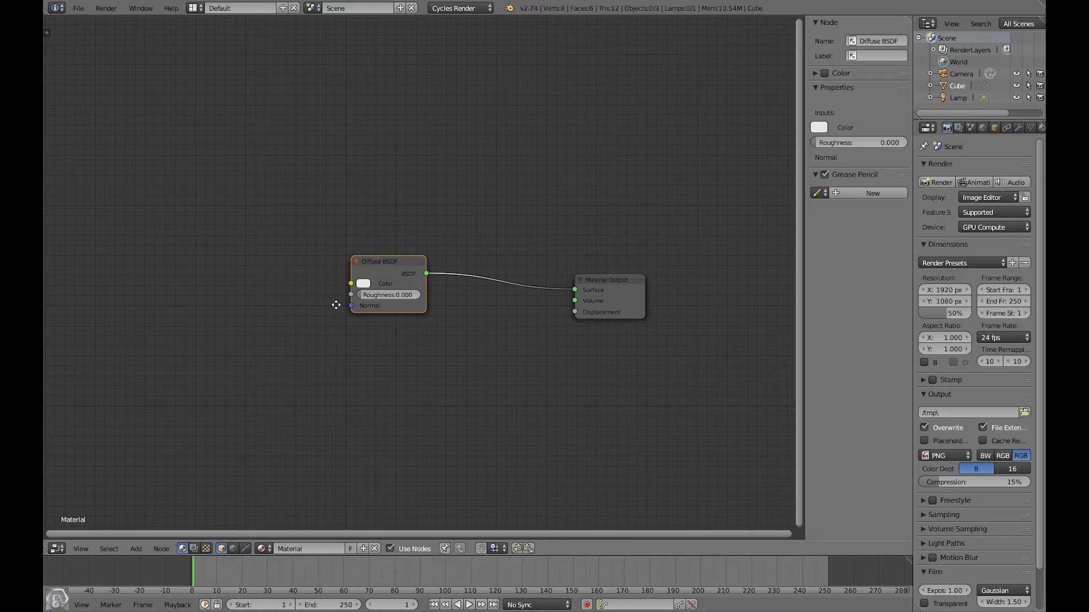
- Delete the Diffuse BSDF node, leaving only Material Output, and bring up the Input nodes list
key(x)
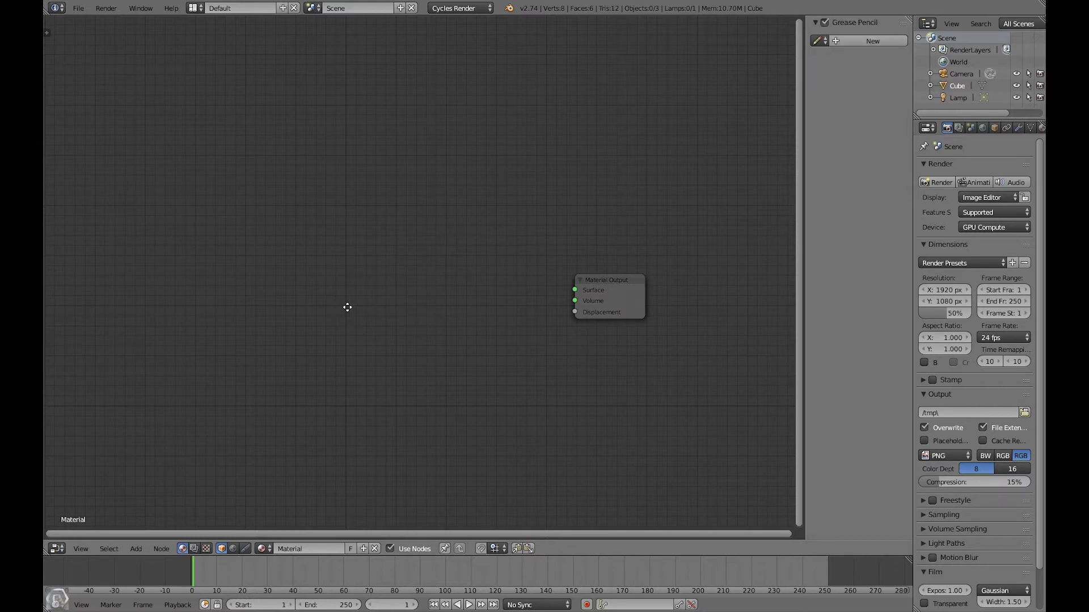
mouse_move(347, 307)
middle_down()
mouse_move(396, 306)
mouse_move(354, 303)
middle_up()
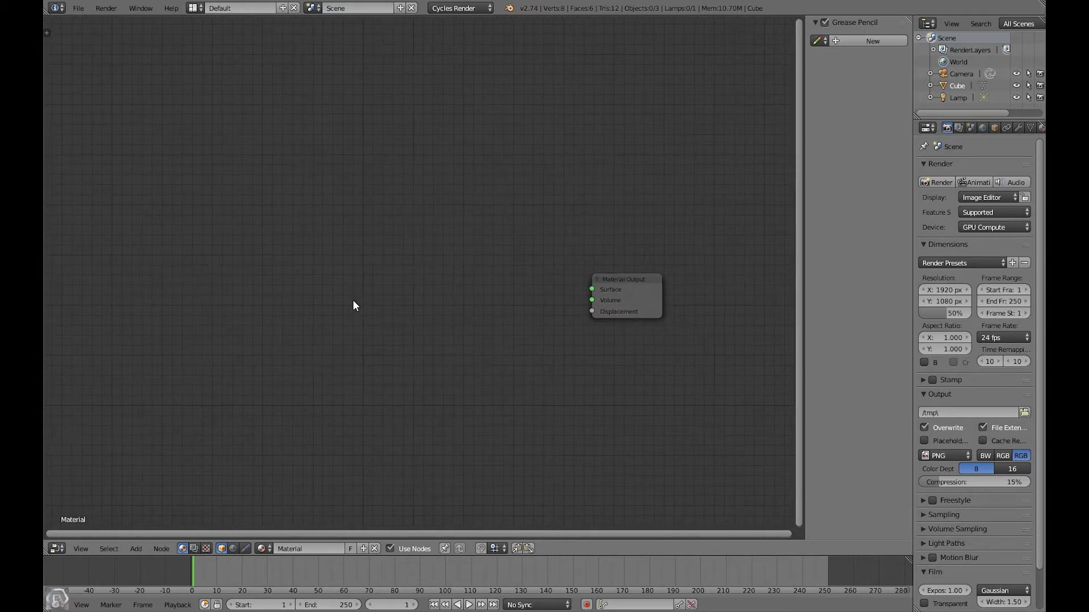
key(shift+a)
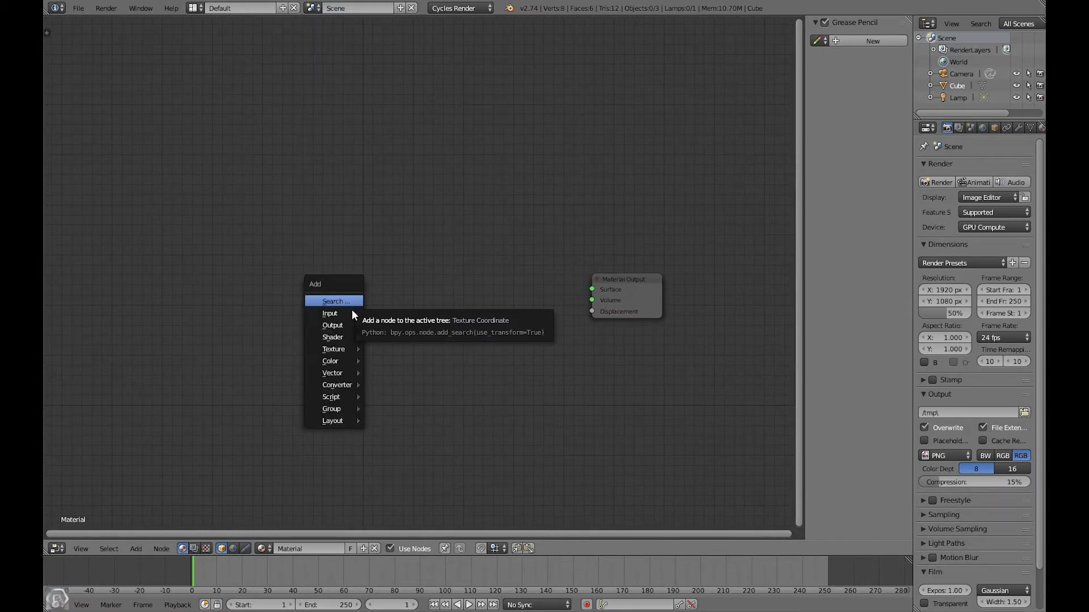
mouse_move(352, 313)
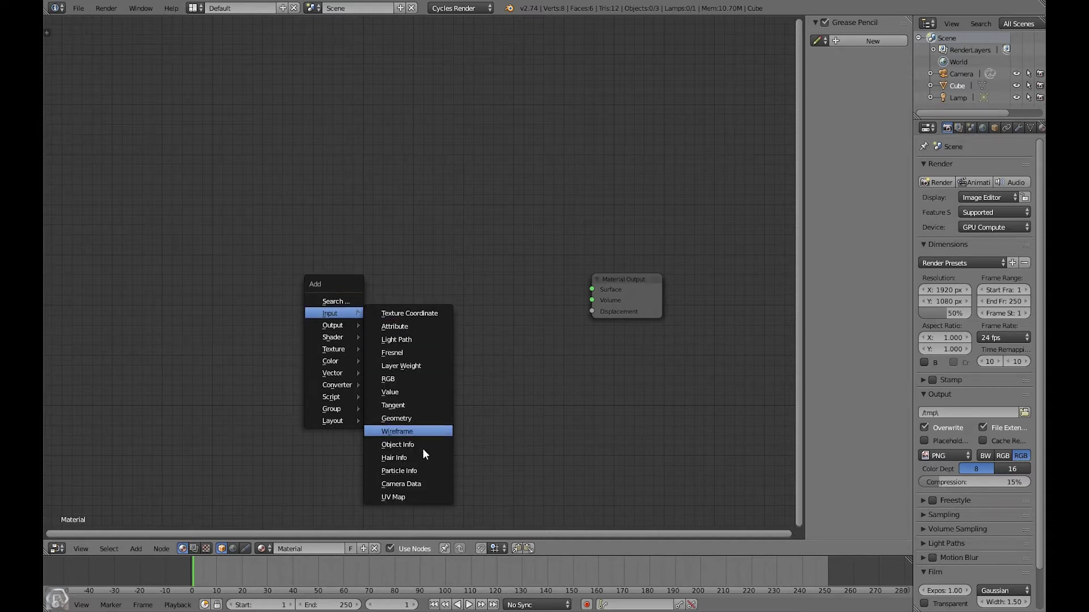
- Add a Light Path node up-left of the output and a Glass BSDF below it
click(409, 339)
click(324, 149)
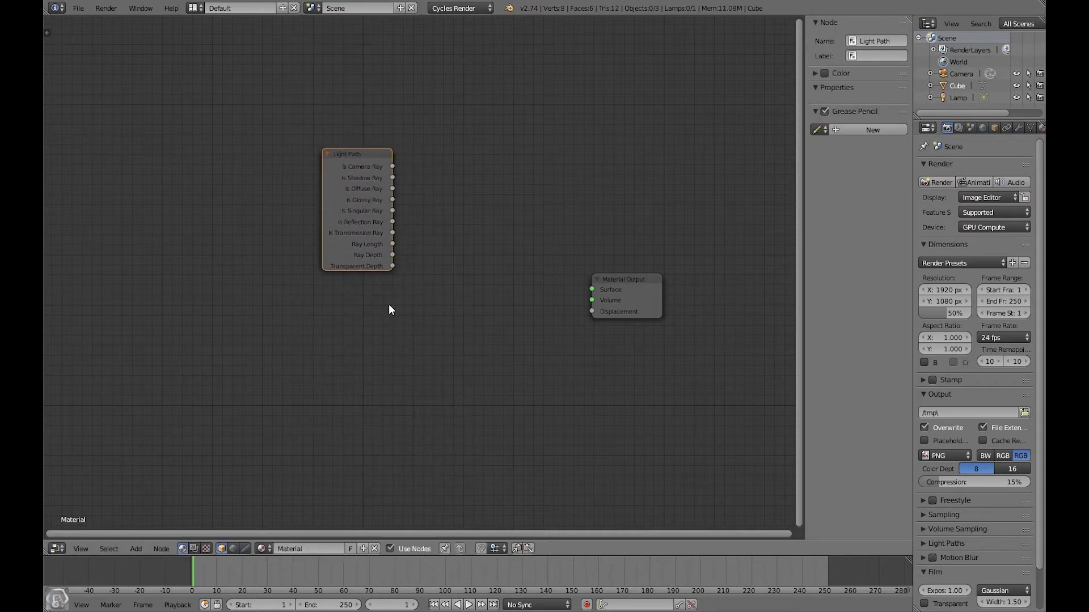
key(shift+a)
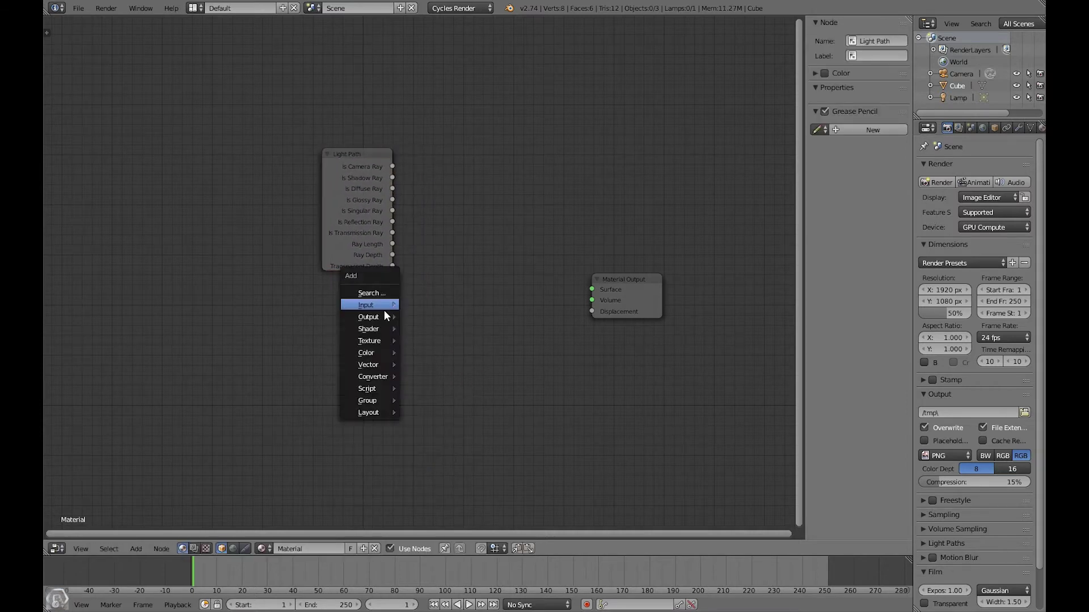
mouse_move(374, 306)
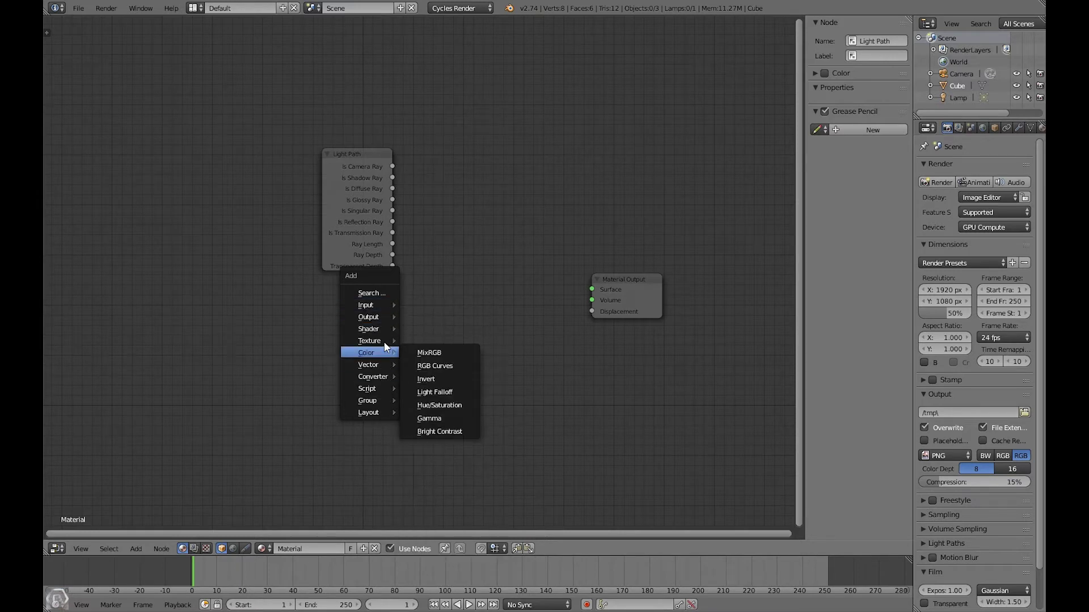
mouse_move(386, 330)
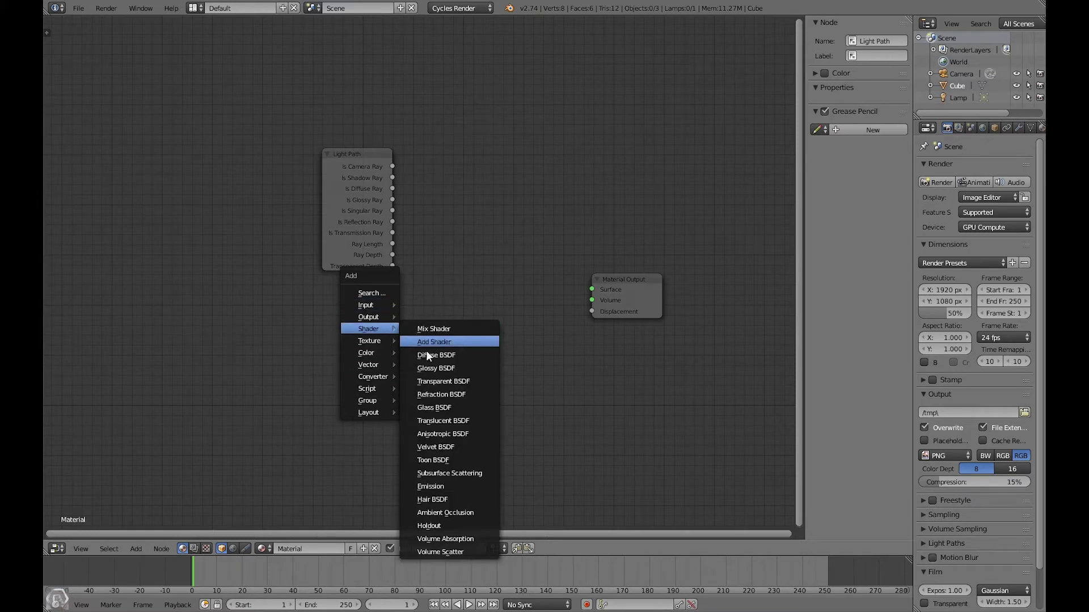
click(439, 408)
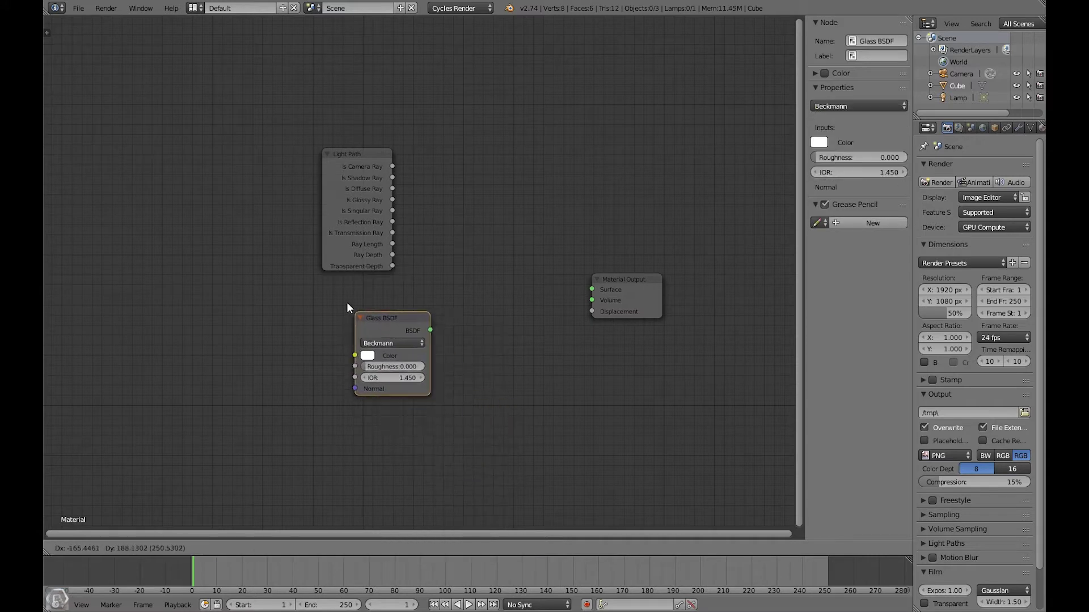
middle_drag(406, 328, 396, 302)
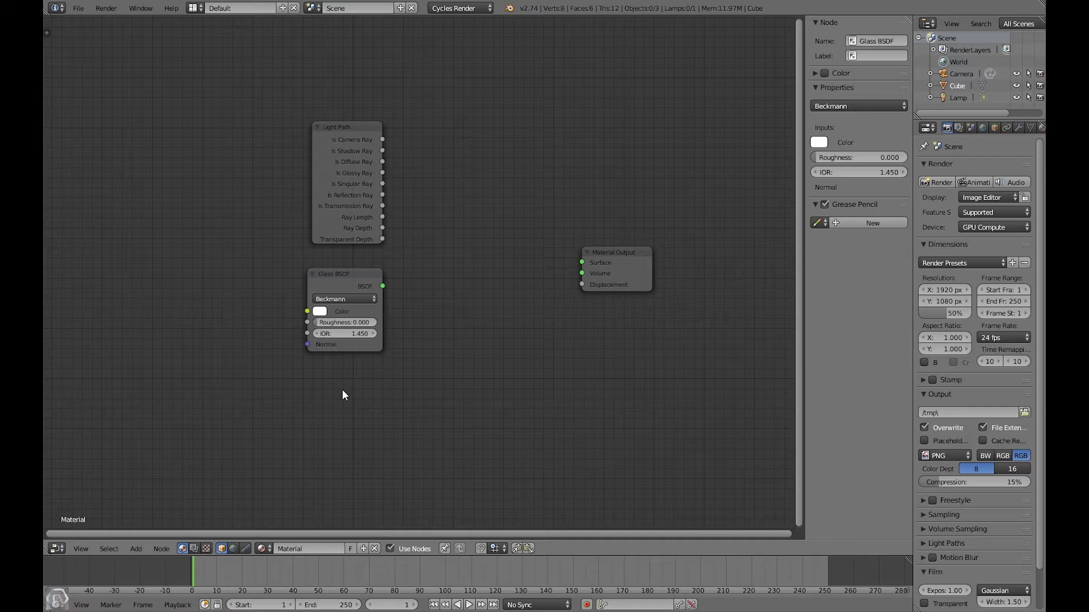
- Add a Transparent BSDF node below the Glass BSDF and recentre the node canvas
key(shift+a)
mouse_move(342, 390)
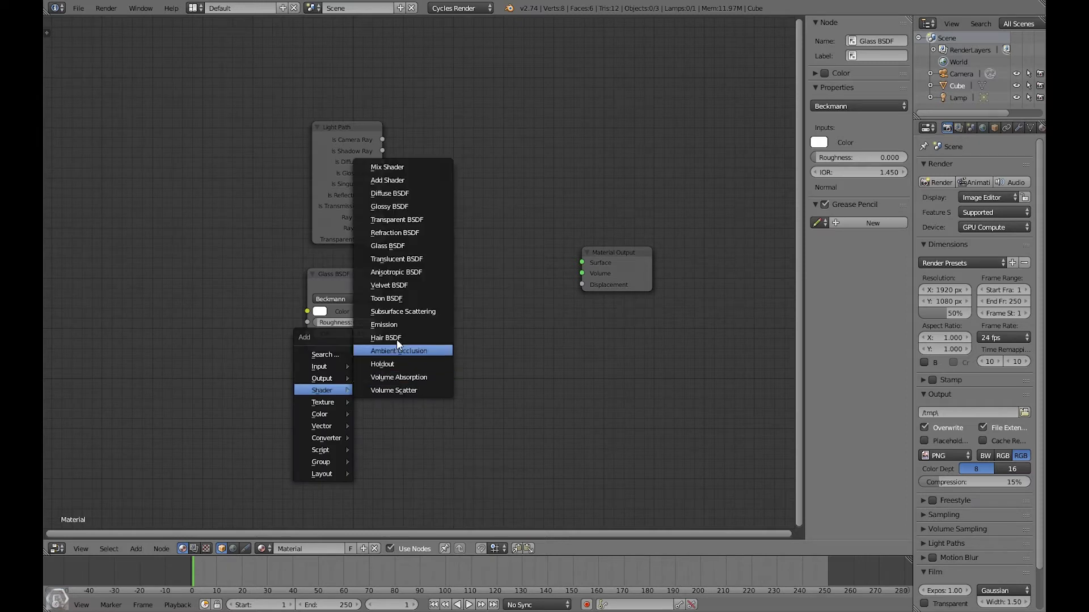
click(399, 219)
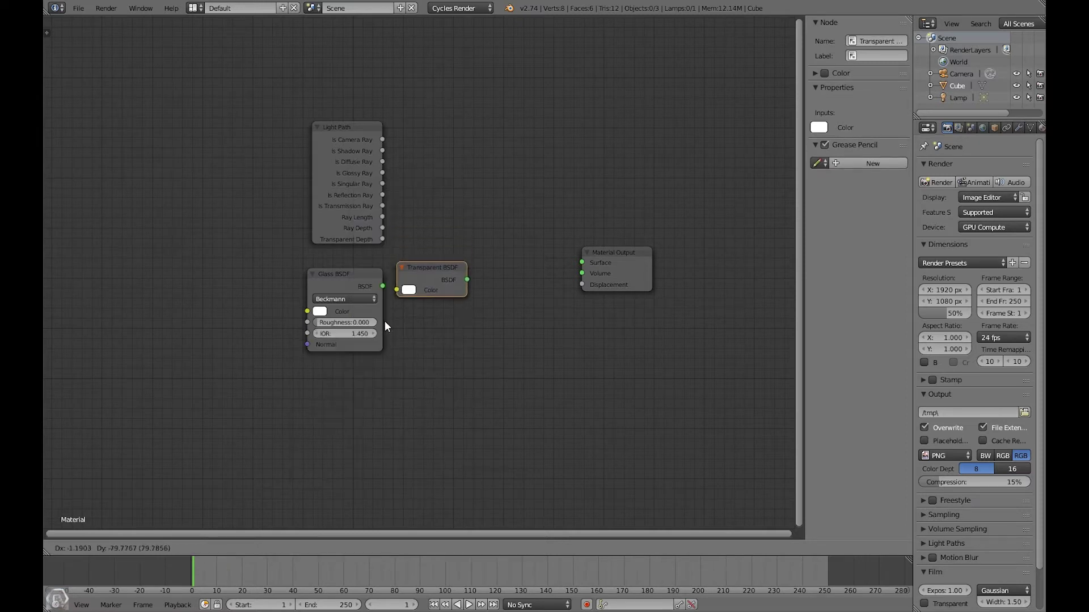
click(315, 376)
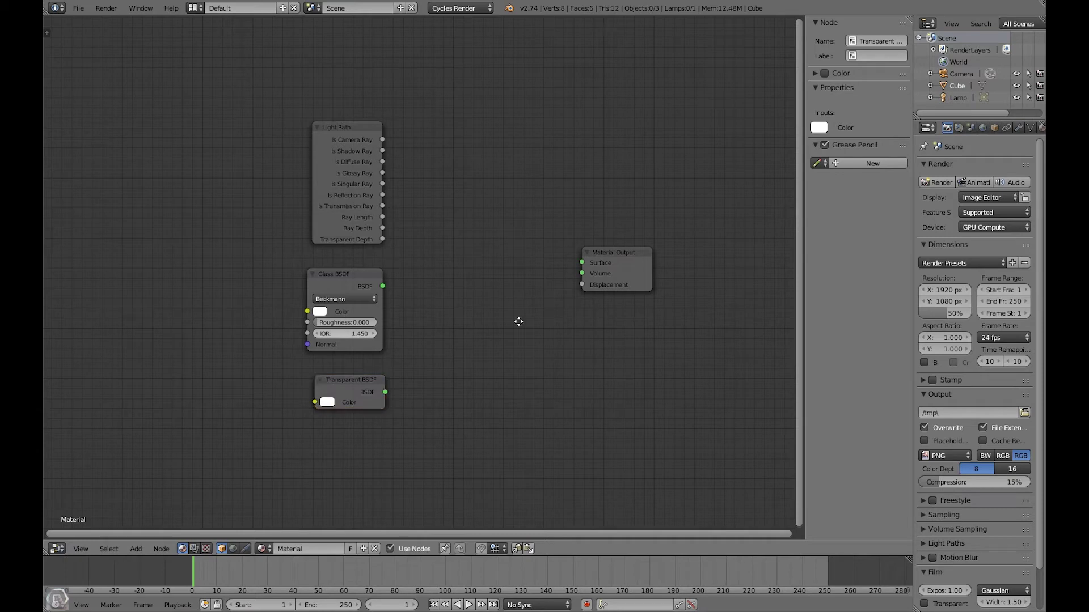
middle_drag(513, 323, 468, 333)
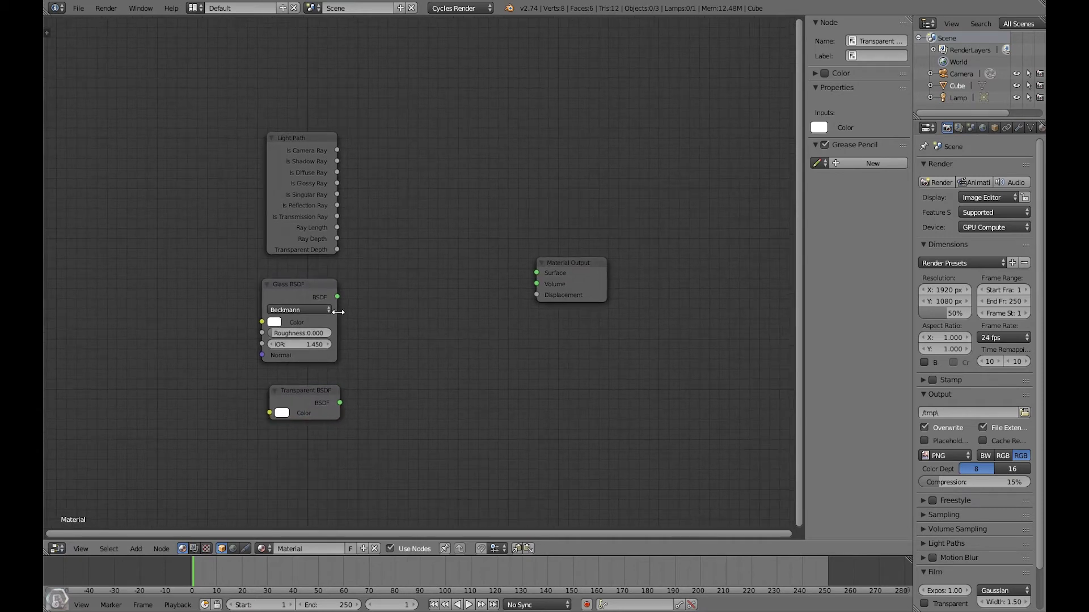
- Add a Mix Shader node and connect its Shader output to the Material Output Surface
key(shift+a)
mouse_move(372, 288)
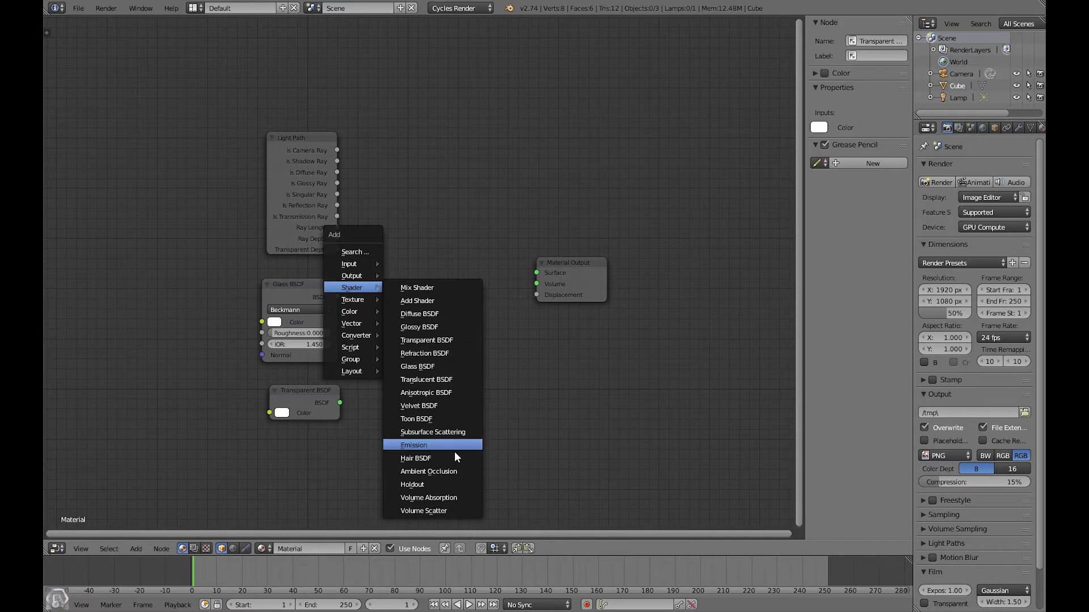
click(423, 286)
click(403, 270)
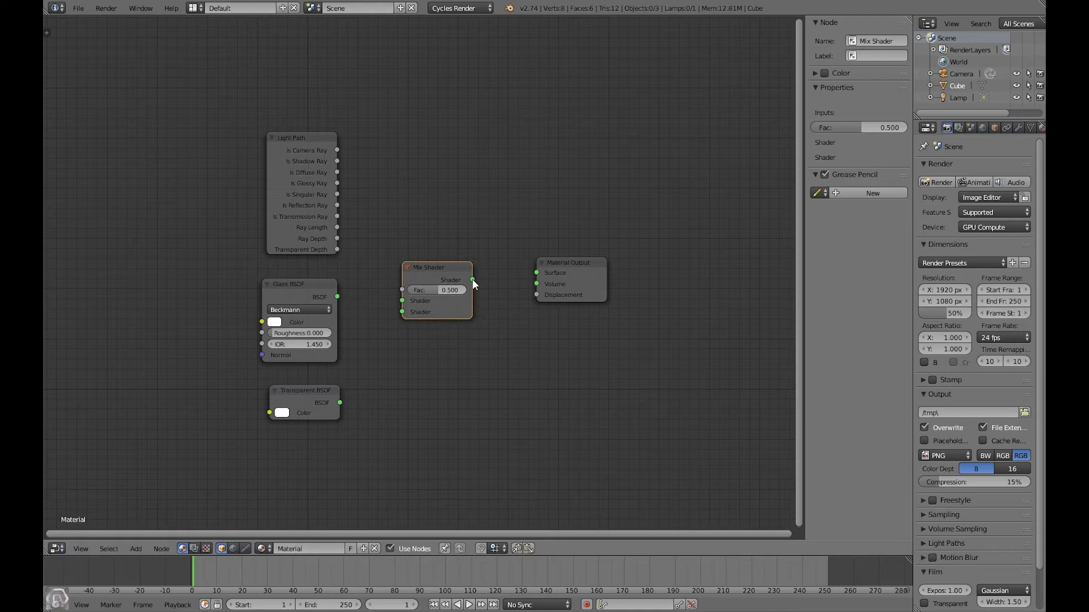
drag(473, 279, 473, 279)
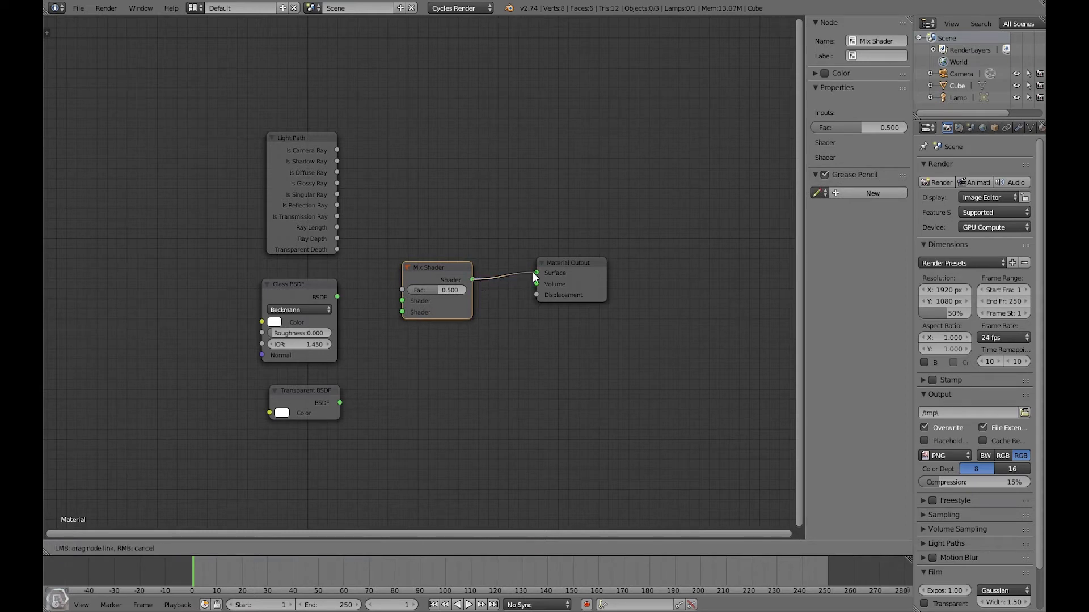
drag(553, 272, 553, 272)
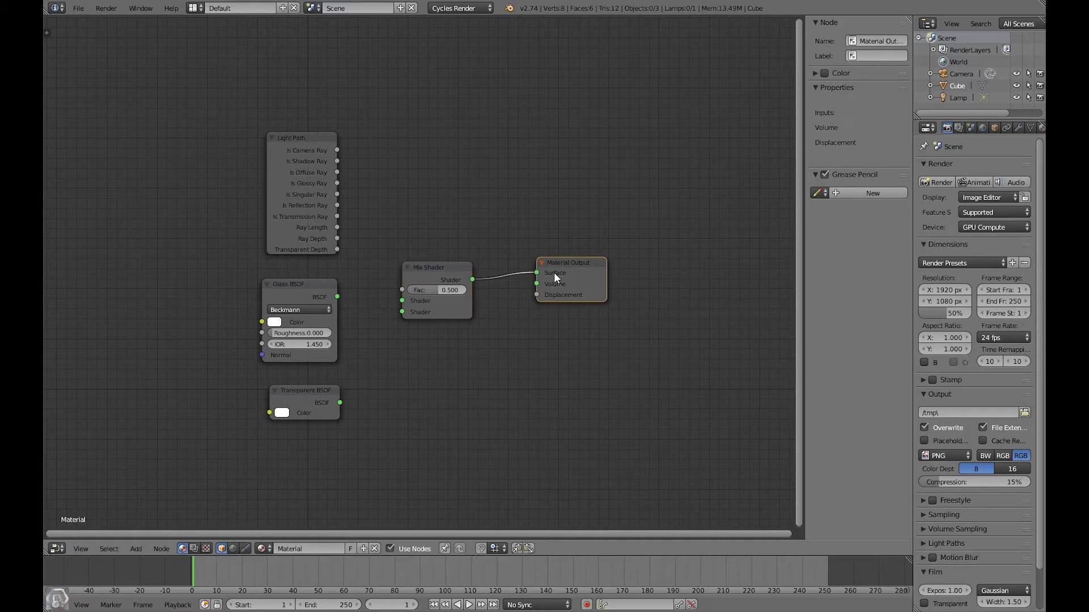
- Plug Glass BSDF and Transparent BSDF into the Mix Shader's first and second Shader inputs
key(a)
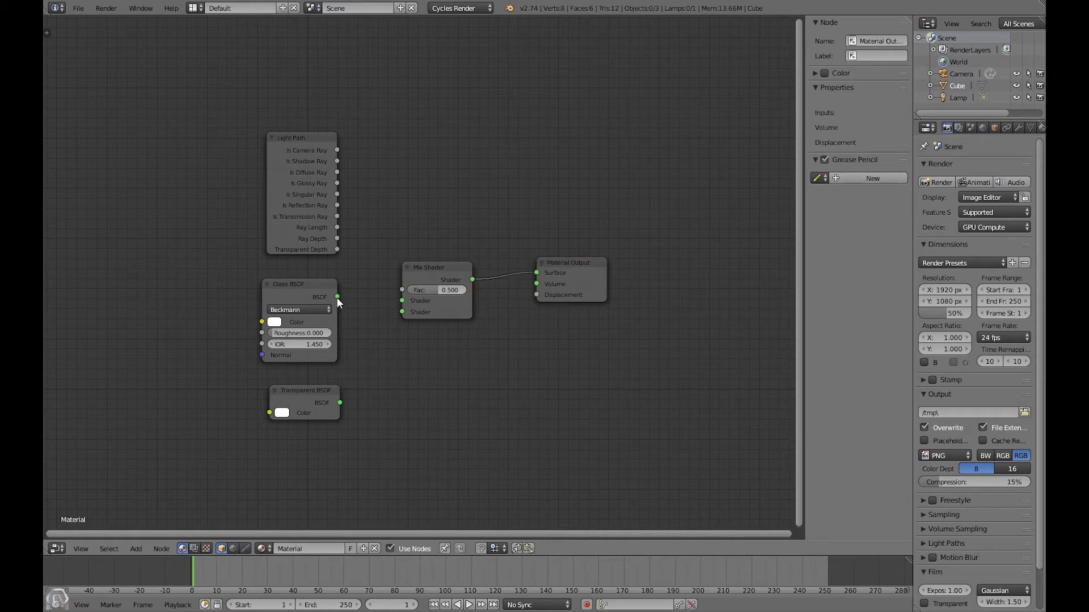
drag(337, 297, 402, 301)
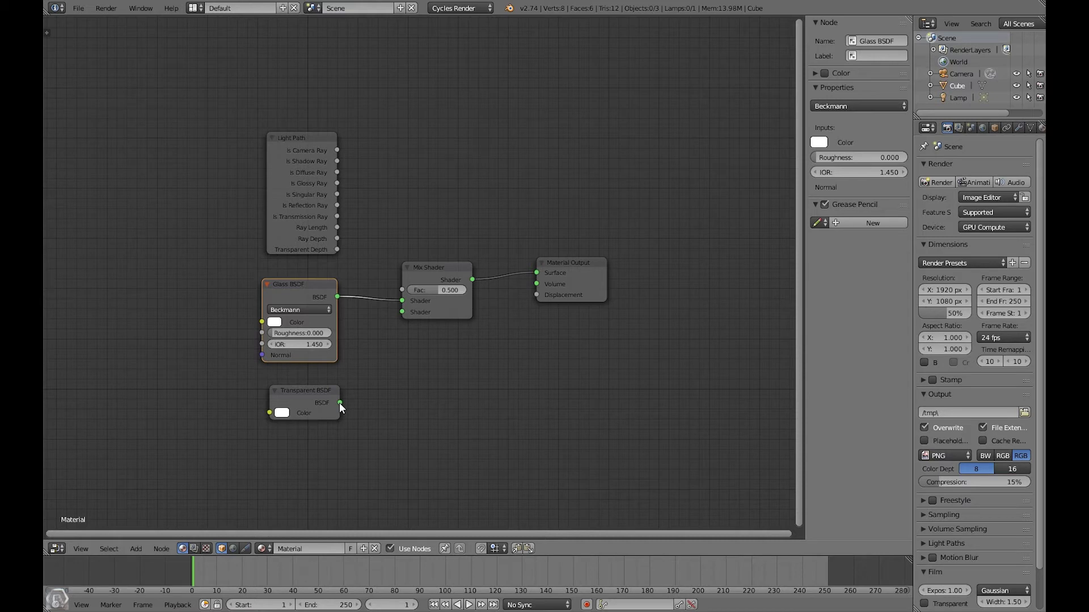
drag(339, 403, 339, 402)
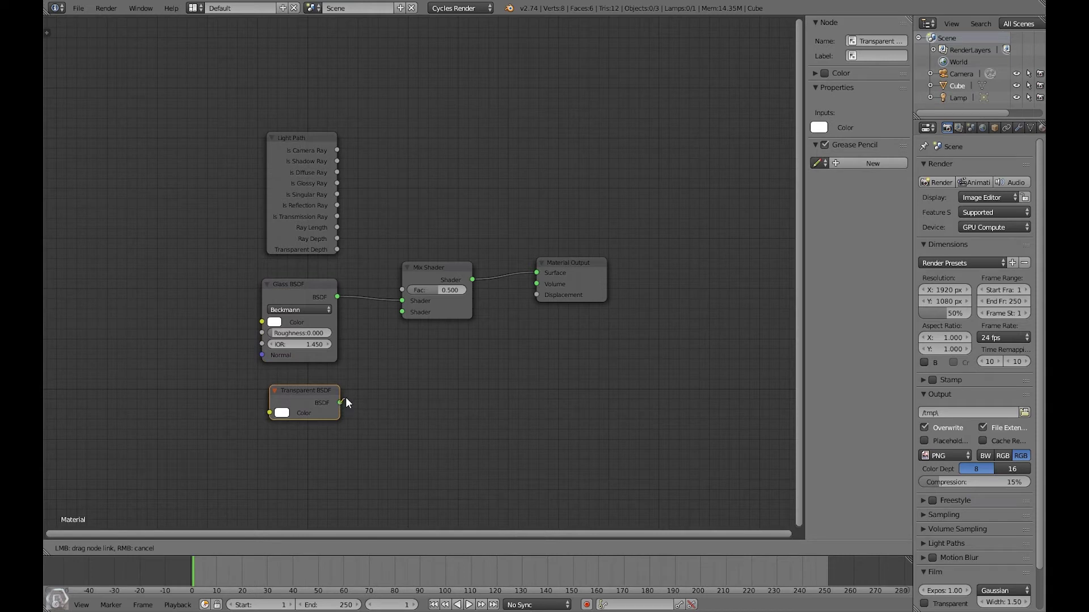
drag(366, 356, 402, 312)
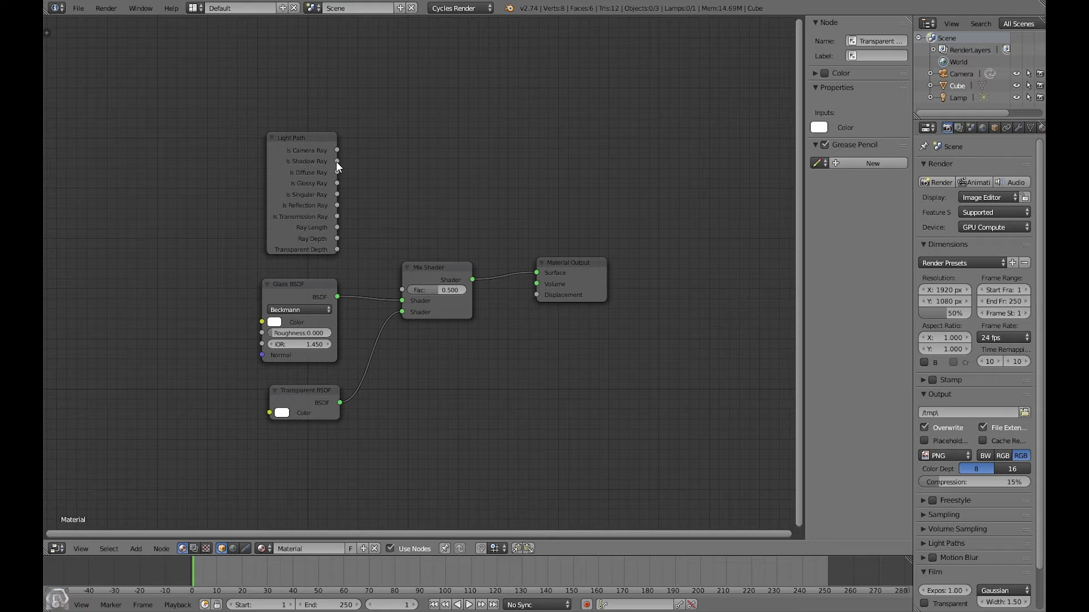
- Link Light Path's Is Shadow Ray output to the Mix Shader's Fac input
drag(335, 161, 345, 162)
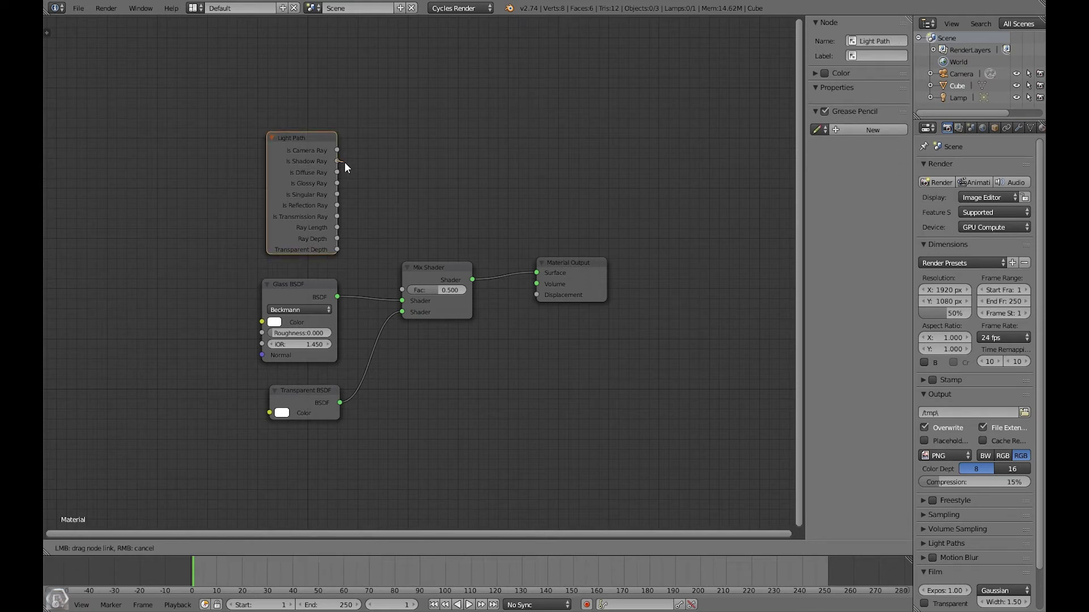
drag(363, 213, 429, 279)
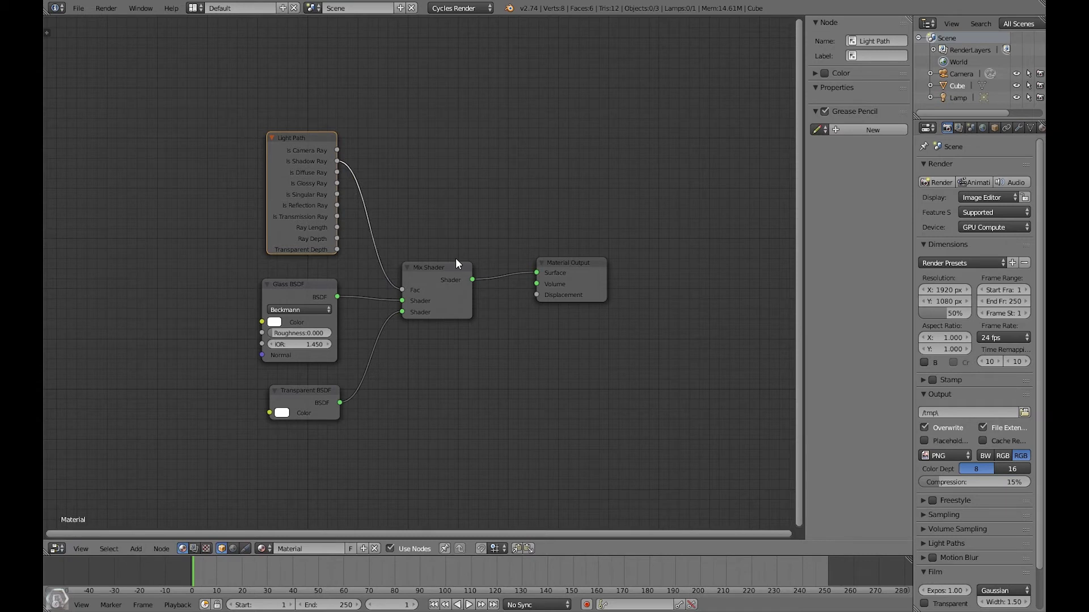
click(456, 264)
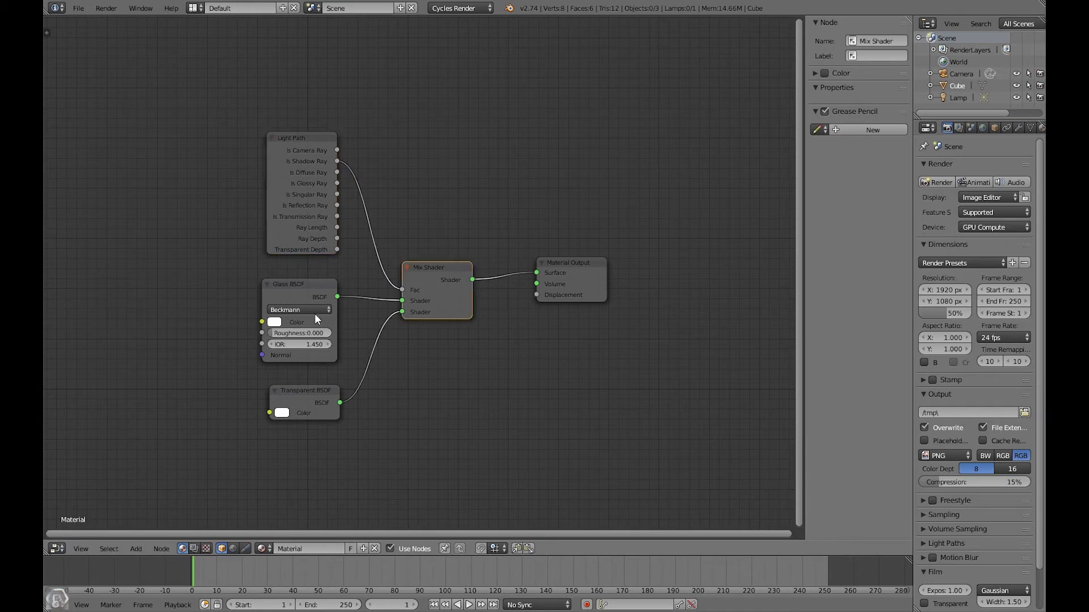
key(a)
- Nudge the Transparent BSDF, Glass BSDF and Light Path nodes into a tidy line
drag(323, 389, 318, 390)
drag(308, 284, 311, 278)
drag(312, 182, 311, 184)
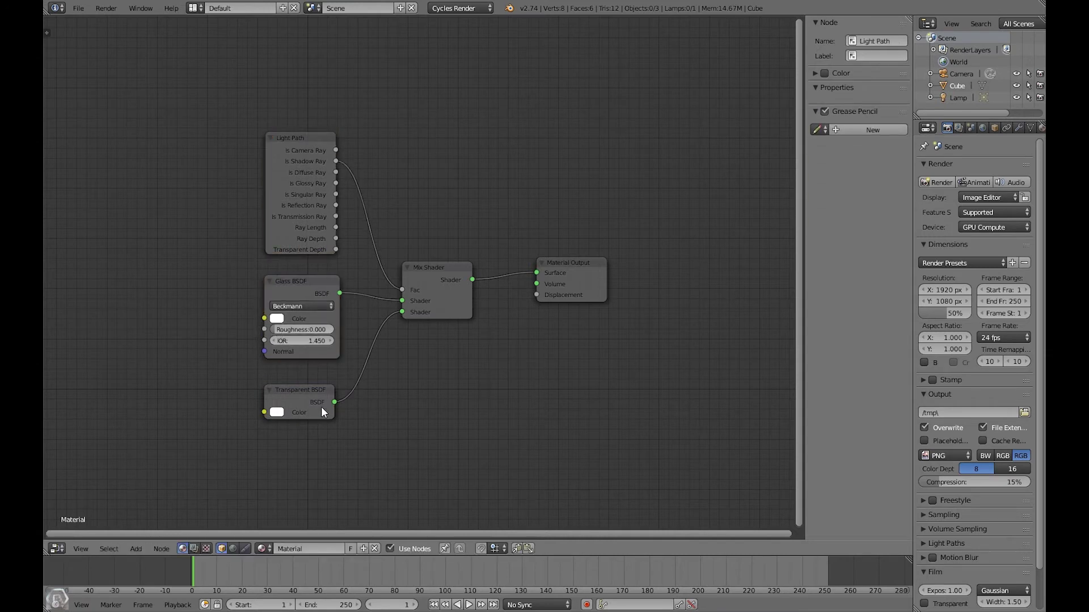
drag(321, 406, 324, 402)
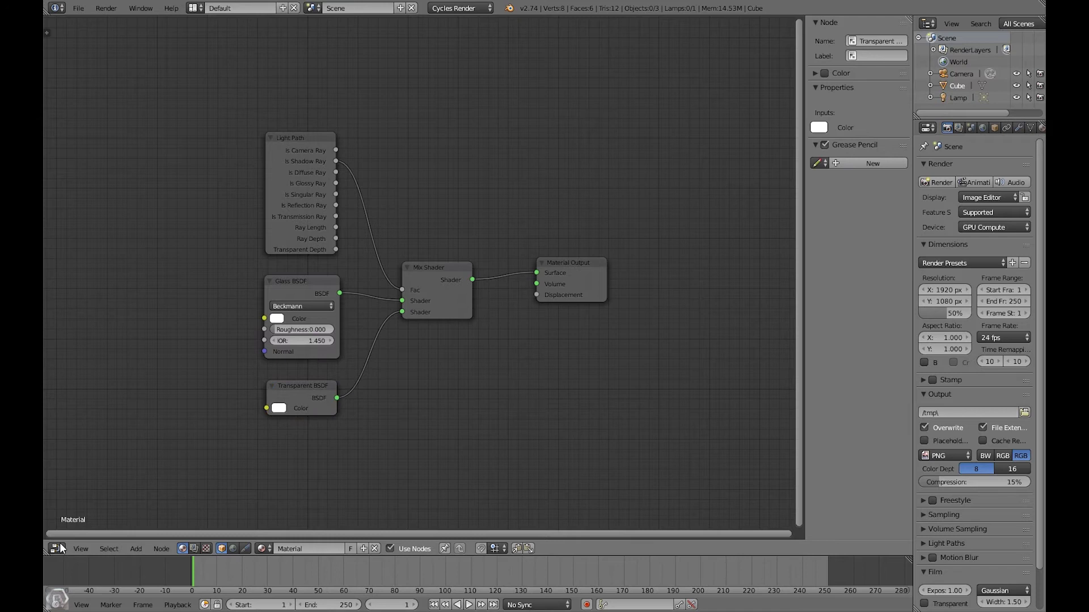
click(57, 549)
- Back in the 3D view, select the cube and show its material tab with the Preview expanded
click(66, 533)
click(957, 85)
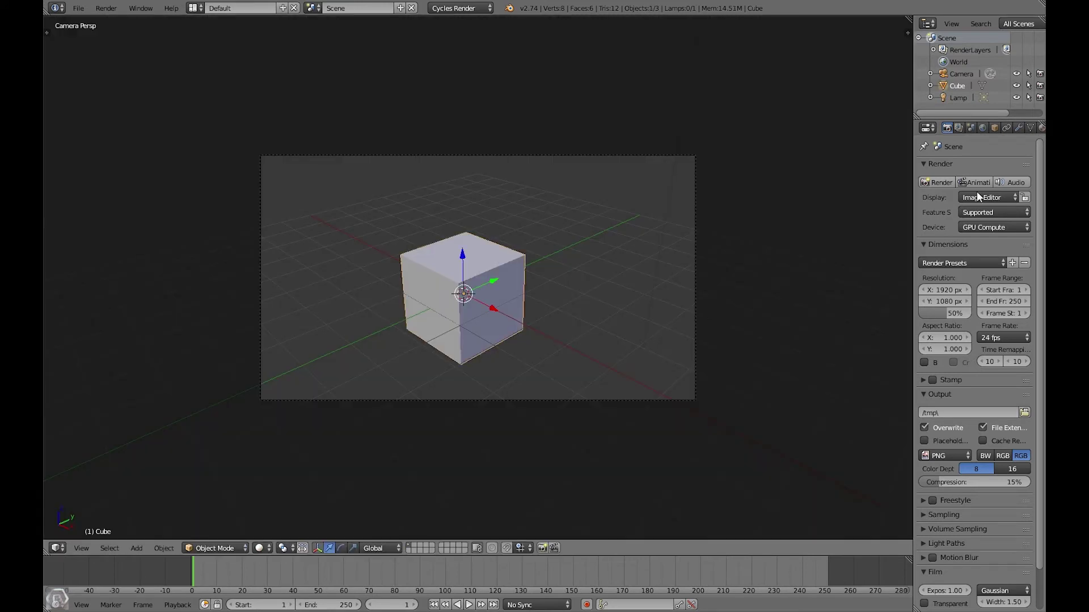
click(1040, 128)
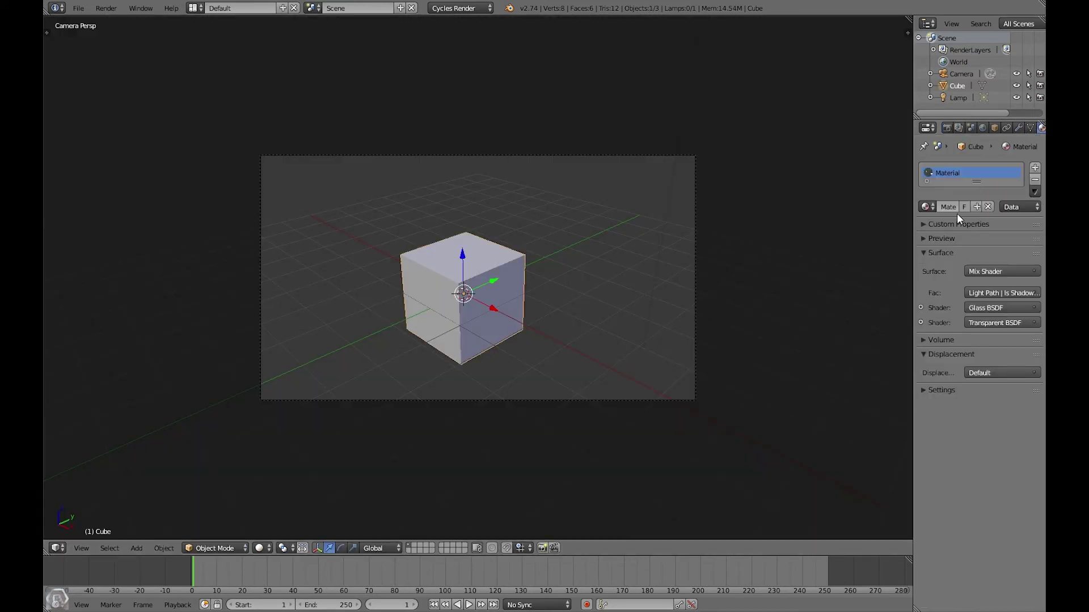
click(944, 237)
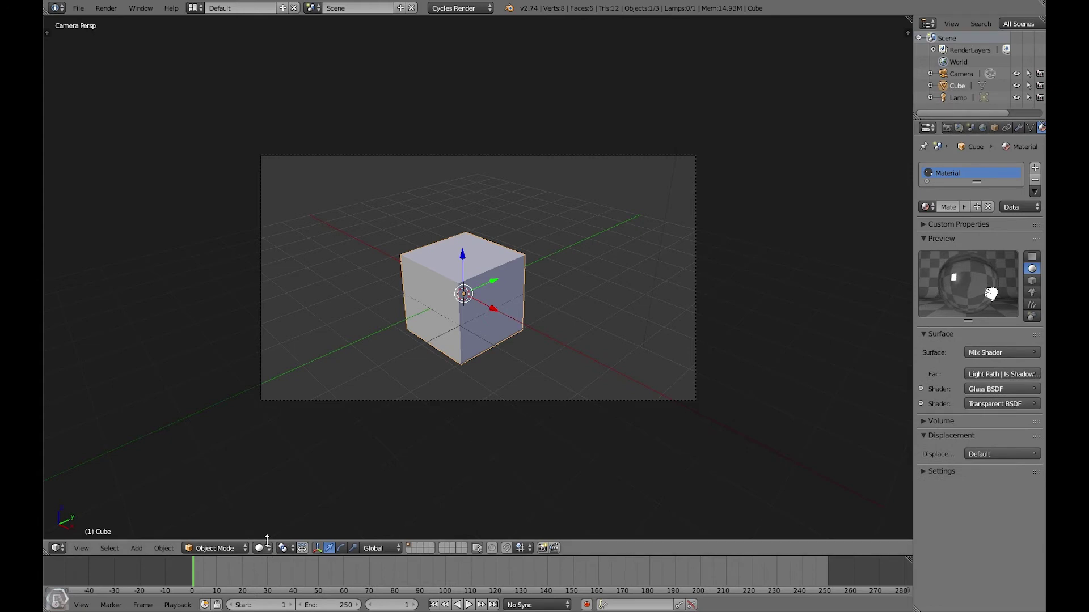
- Return to the material node tree and set the Glass BSDF IOR to 1.4
click(56, 548)
click(84, 402)
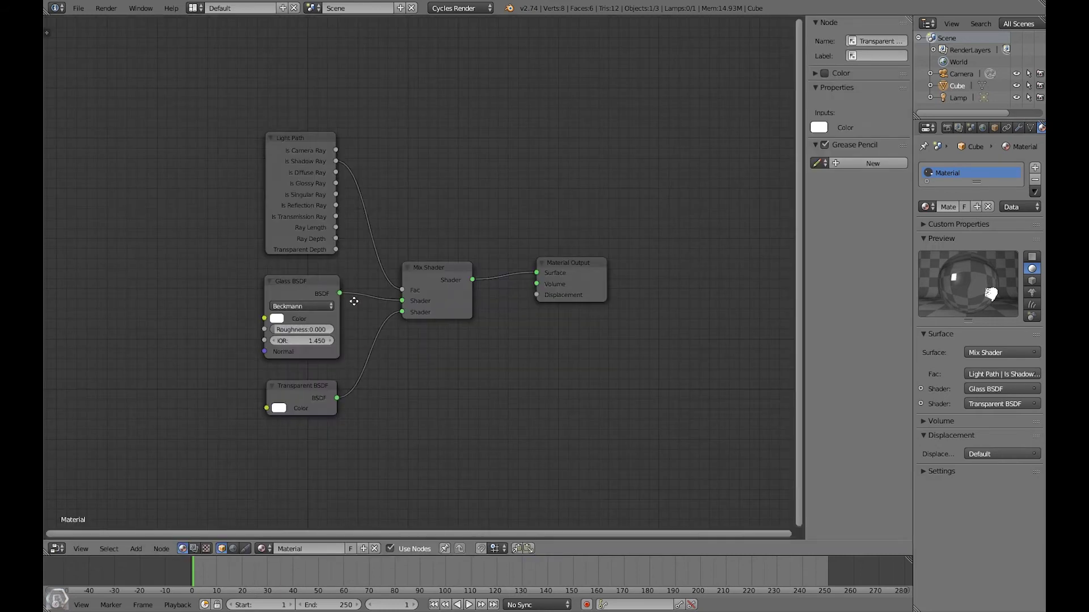
middle_drag(354, 302, 344, 302)
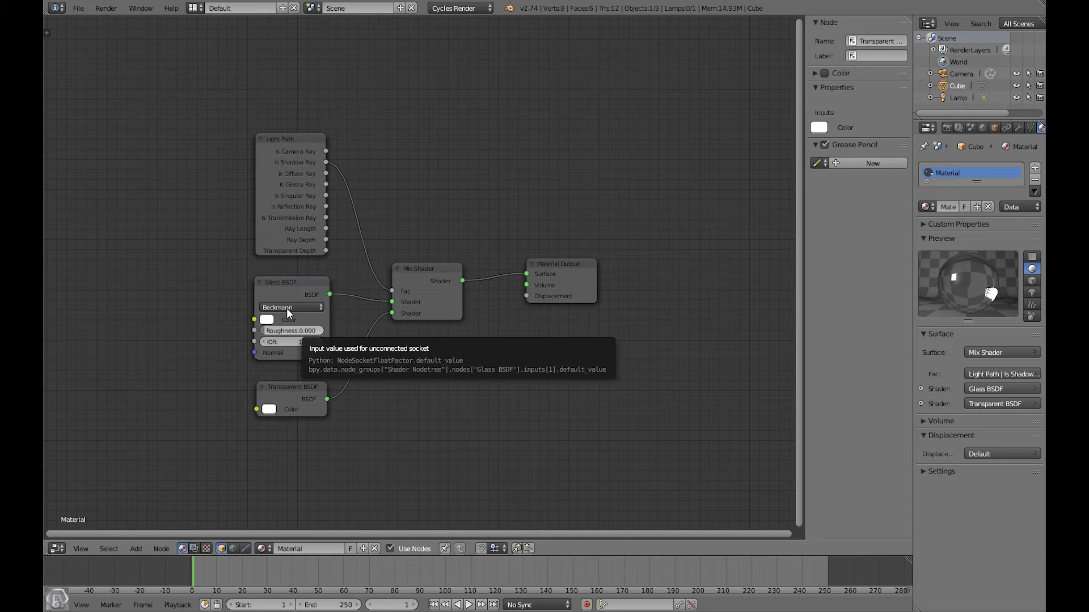
click(292, 342)
text(1)
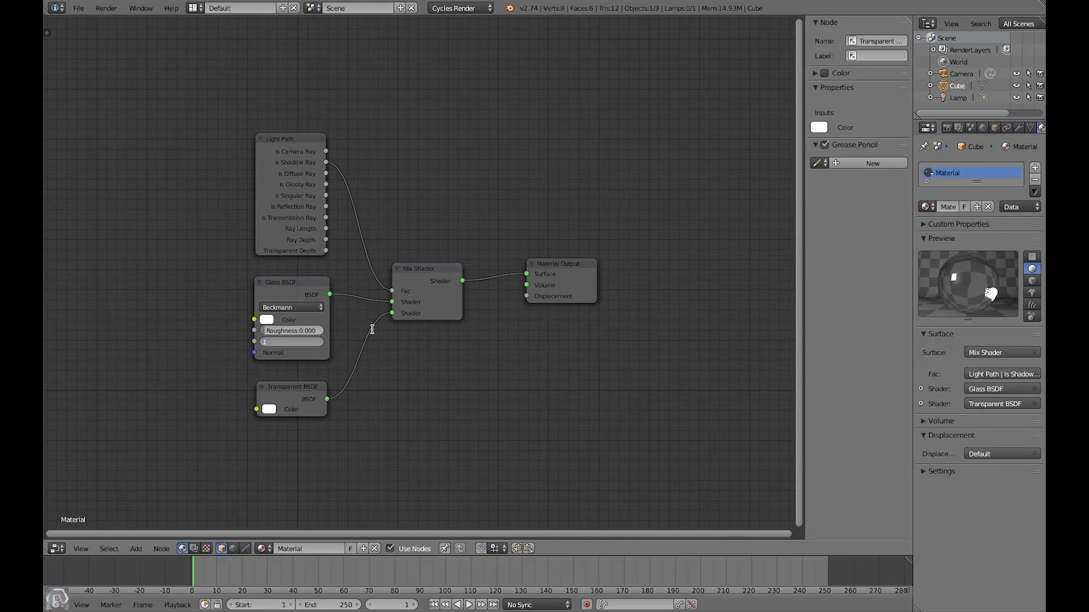
text(.4)
key(Return)
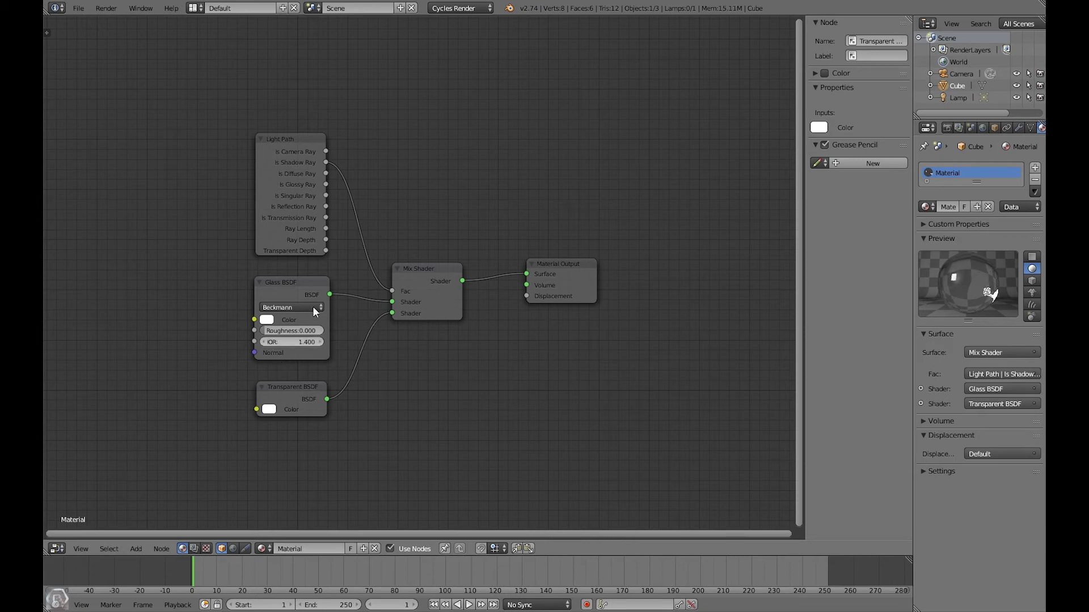
- Turn the node editor back into a 3D view with Rendered viewport shading in Cycles
click(57, 548)
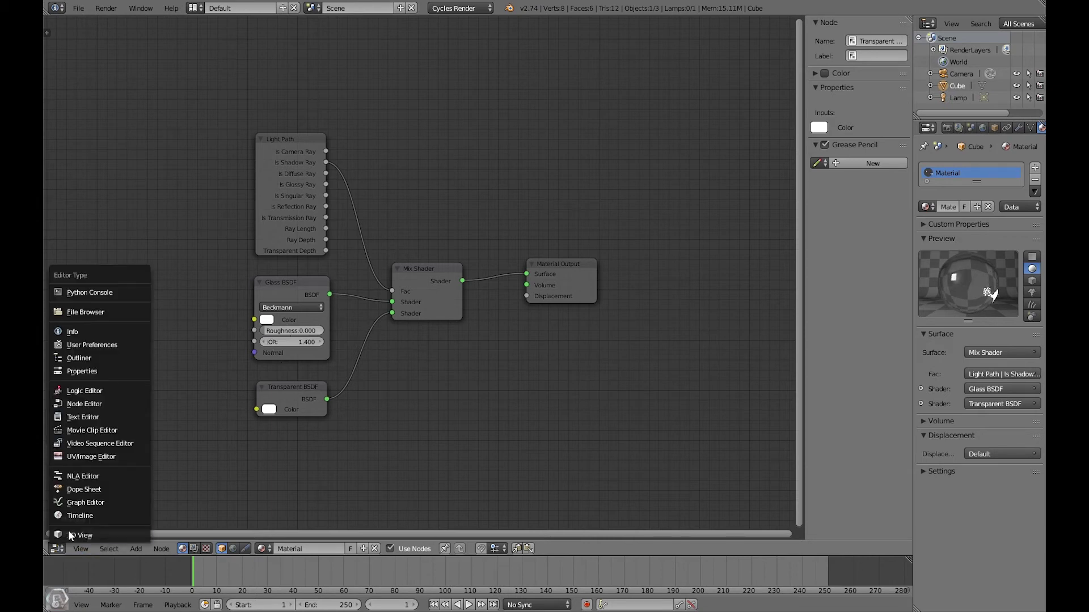
click(68, 529)
click(261, 547)
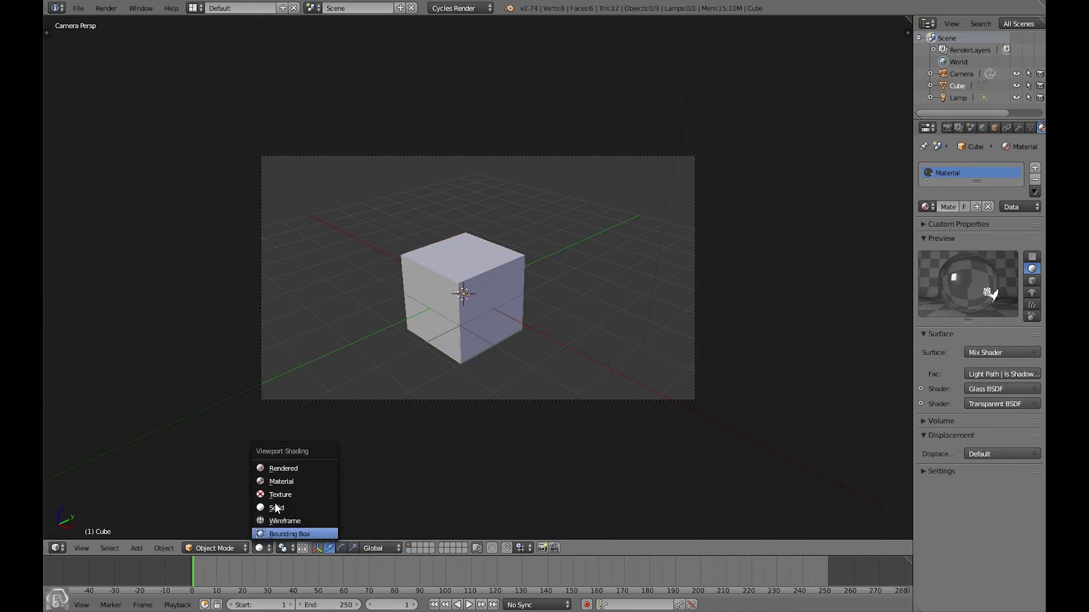
click(292, 465)
scroll(475, 298, up, 2)
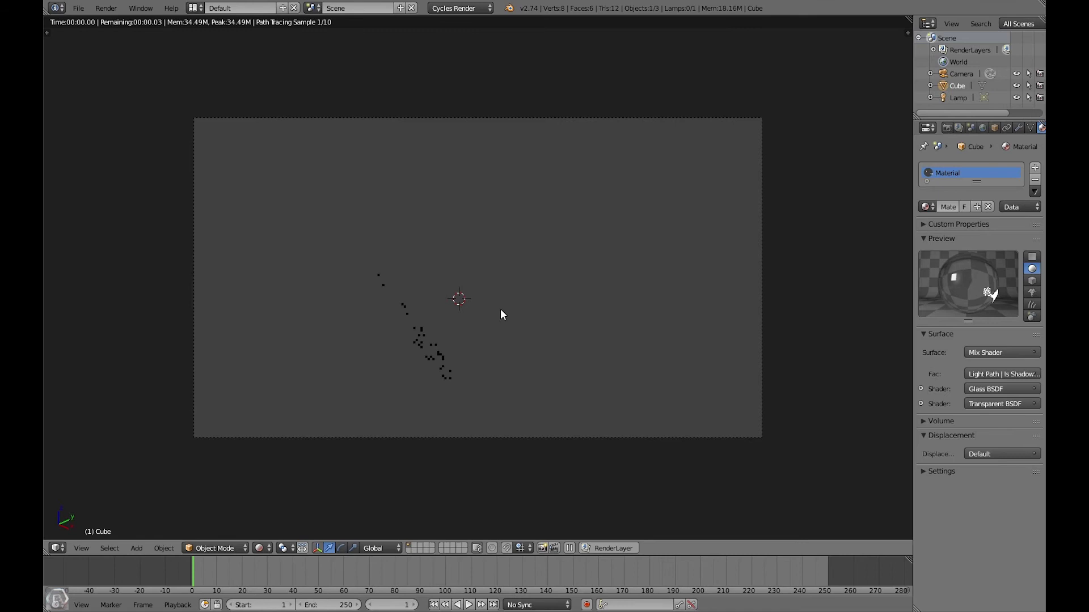
- Enable Use Nodes for the World and raise its background colour to light grey 0.627
click(981, 128)
click(982, 233)
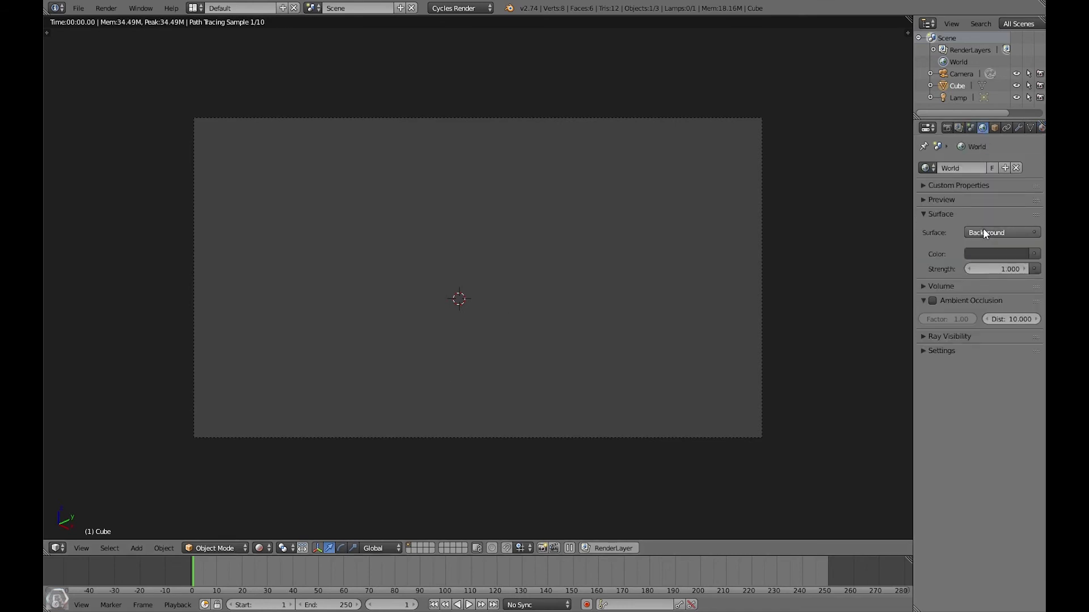
click(998, 253)
drag(1019, 164, 1019, 102)
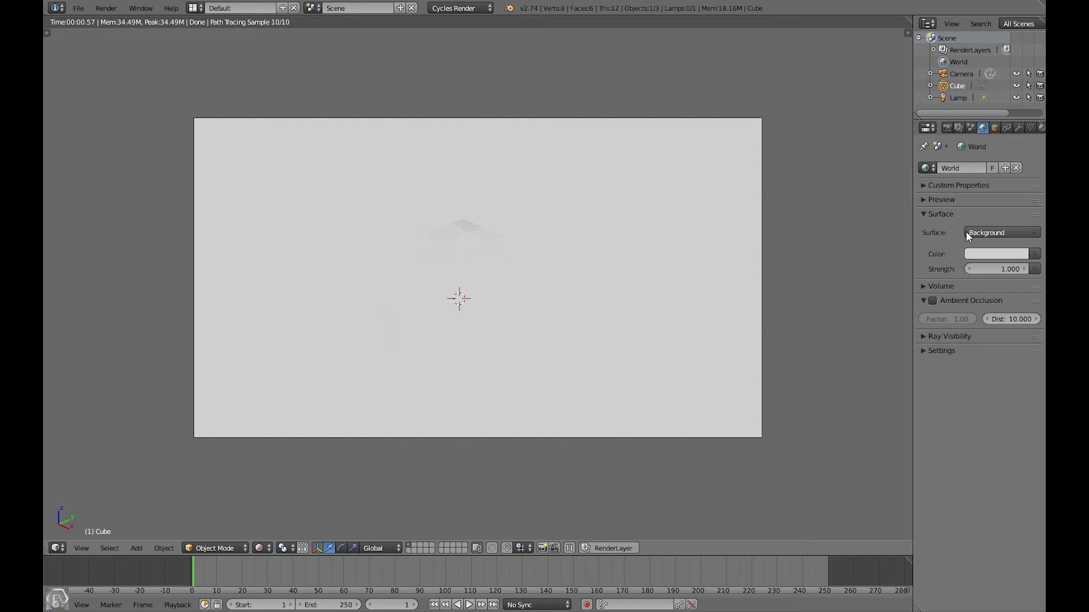
click(924, 199)
drag(913, 211, 883, 211)
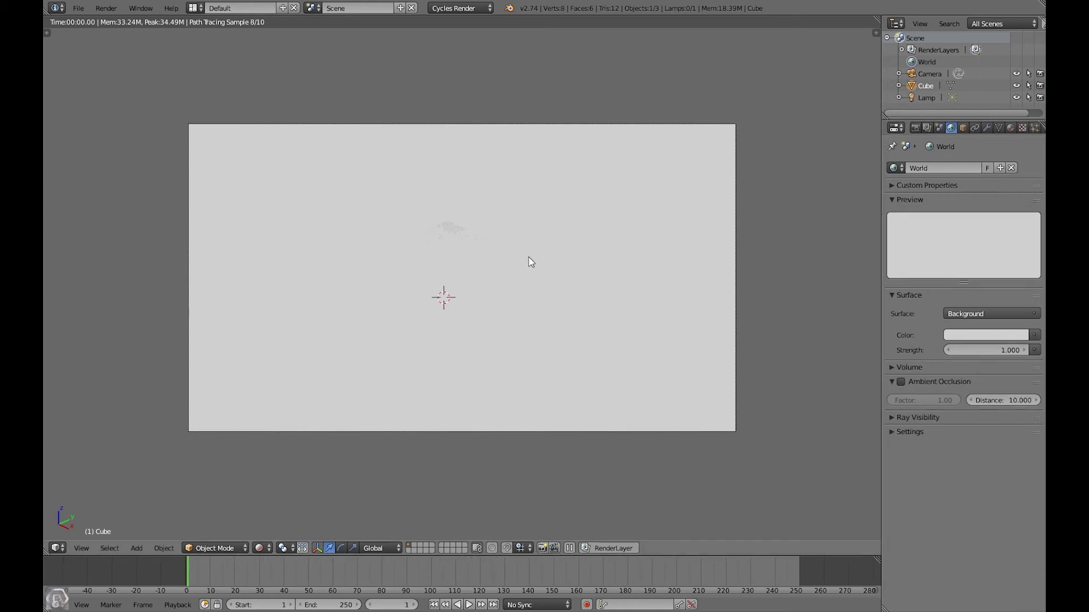
- Return the viewport to Solid shading and orbit out of the camera view
click(259, 548)
key(Return)
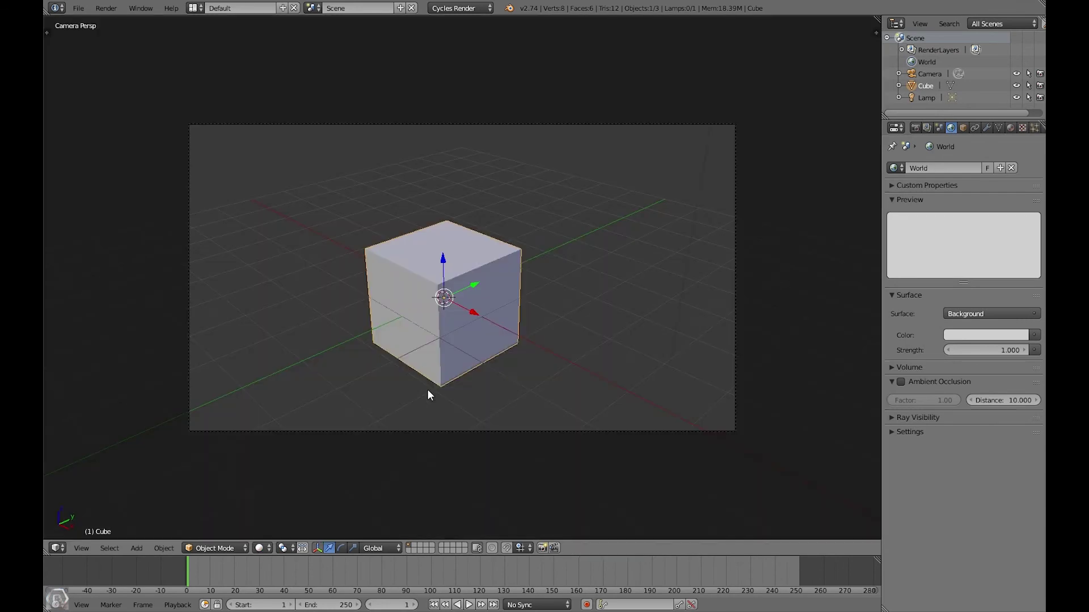
middle_drag(427, 389, 474, 399)
scroll(474, 399, up, 2)
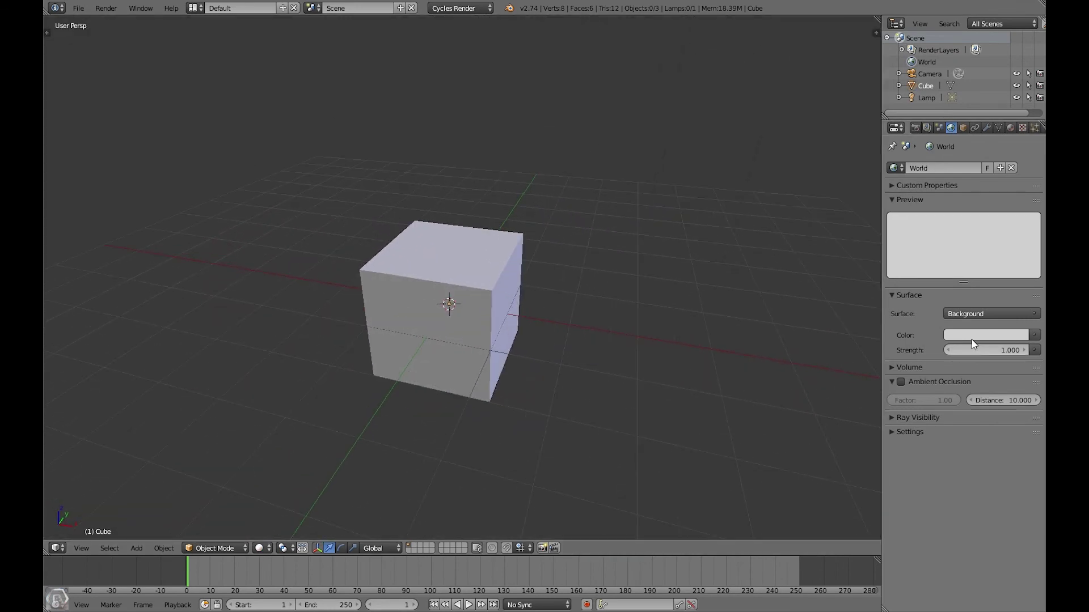
click(998, 335)
- Select the cube and add a Solidify modifier, thickness 0.0100, offset -1
right_click(467, 296)
middle_drag(607, 299, 514, 289)
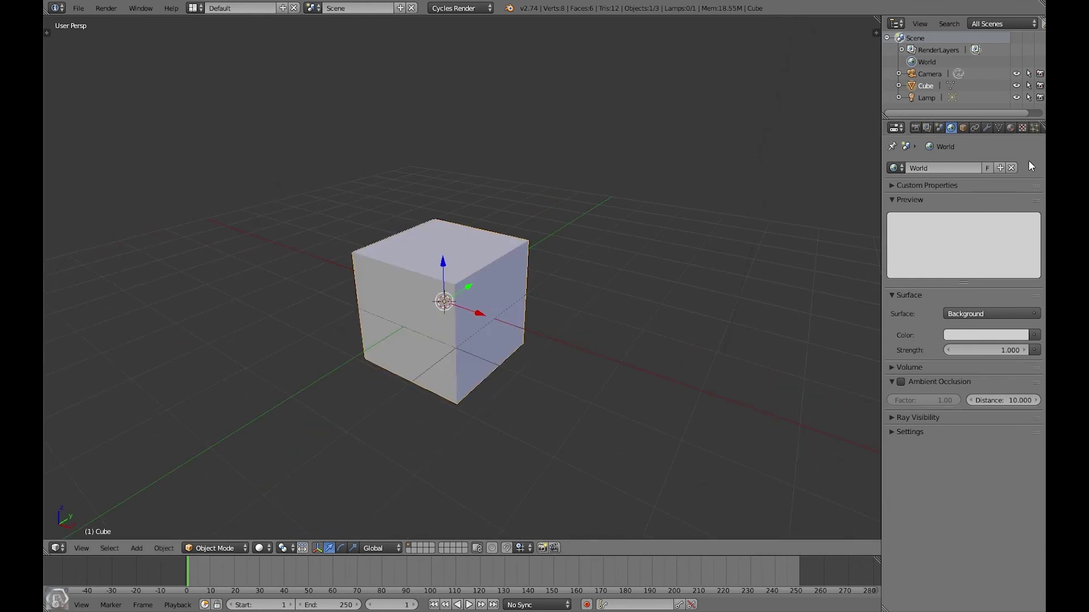
click(987, 128)
click(969, 168)
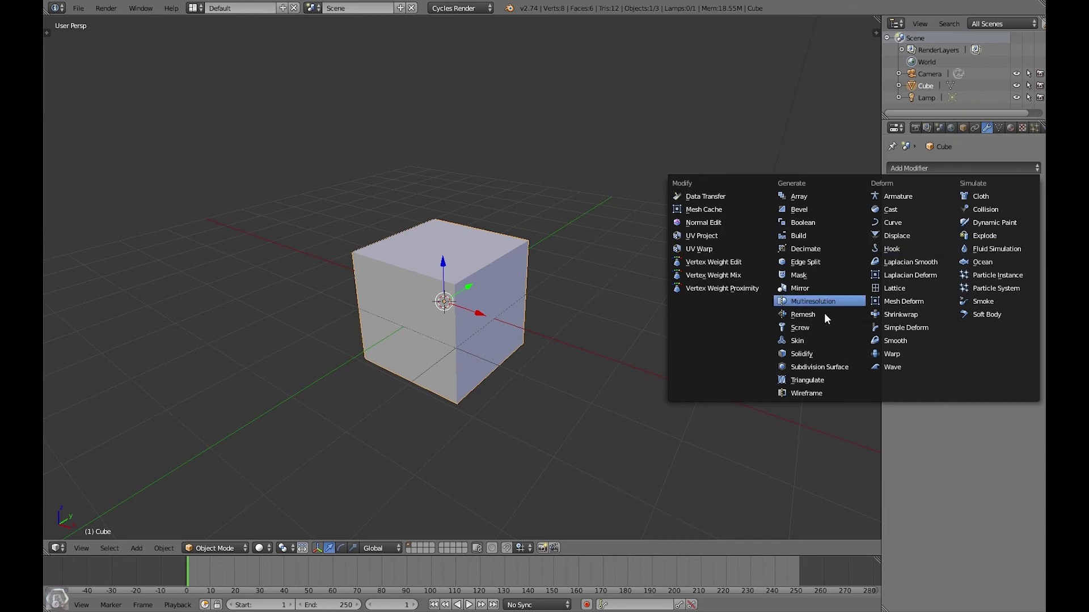
click(825, 352)
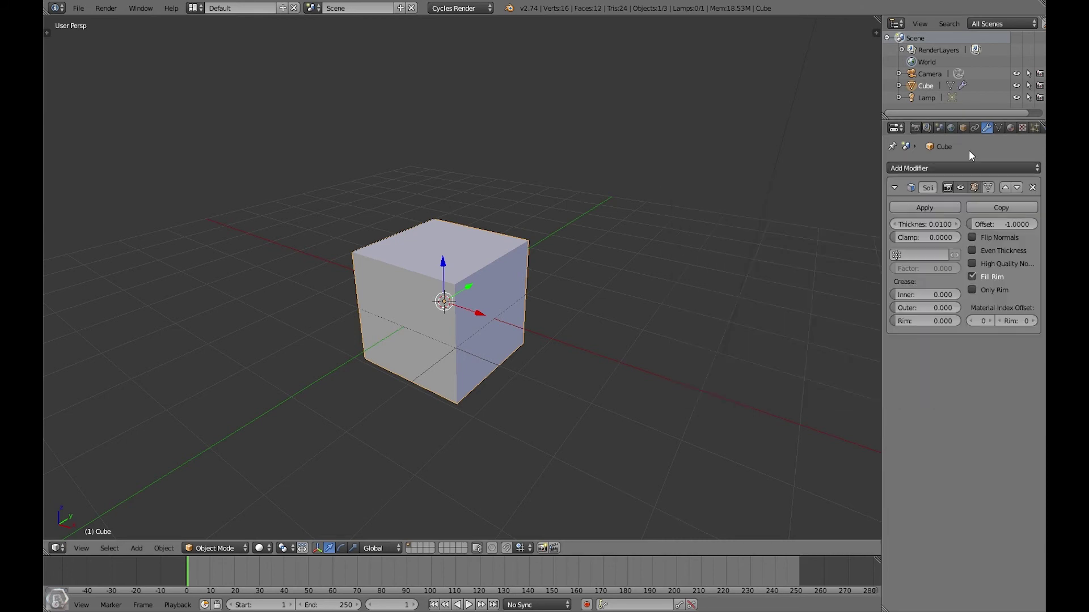
click(1011, 127)
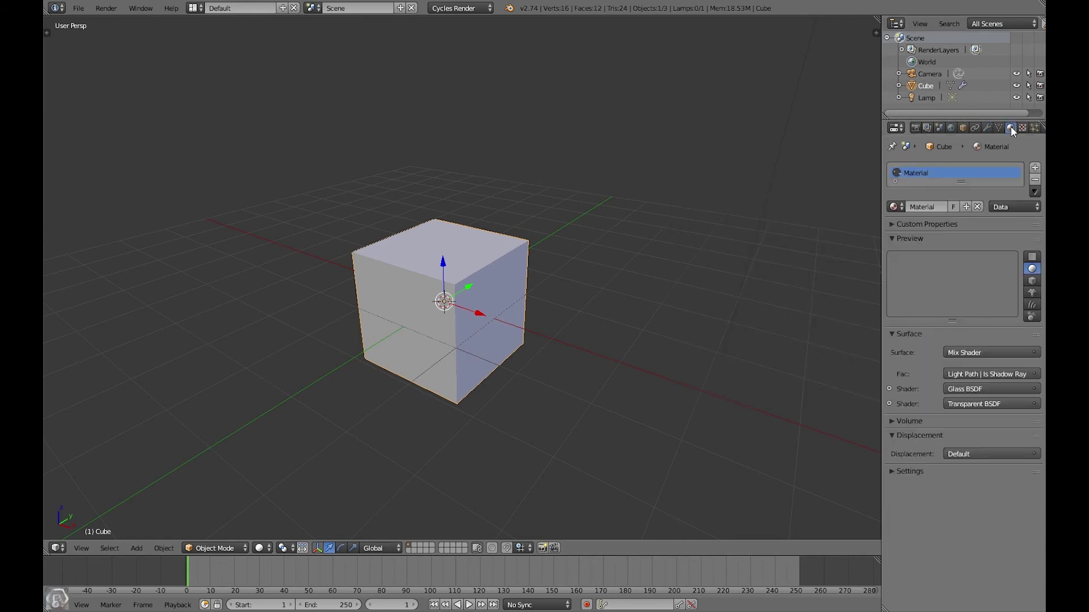
- Preview the viewport in Rendered Cycles shading, then go back to Solid shading
click(260, 548)
click(278, 468)
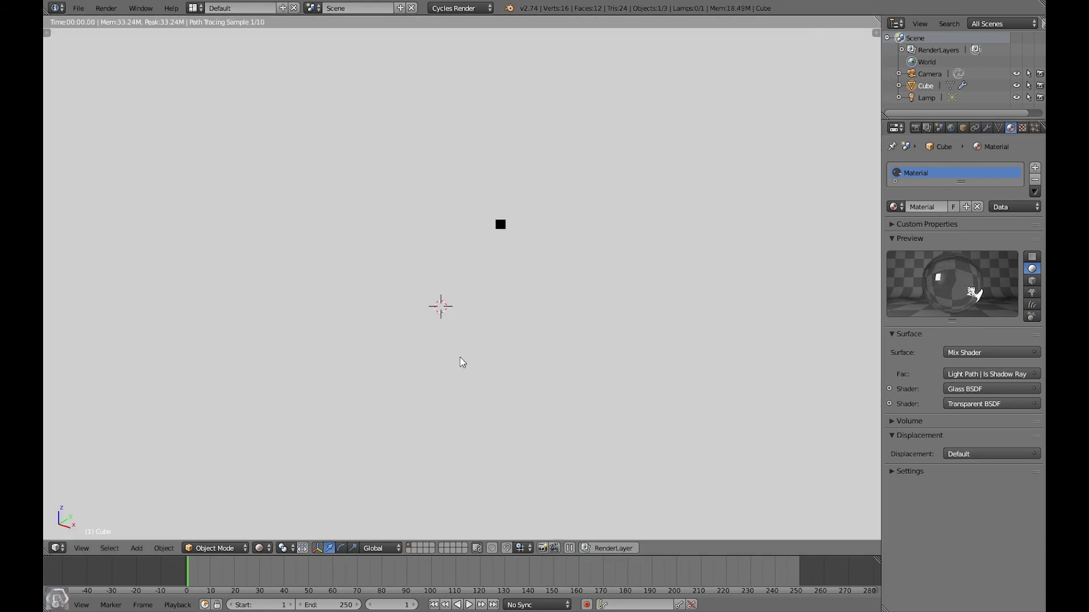
scroll(461, 359, up, 6)
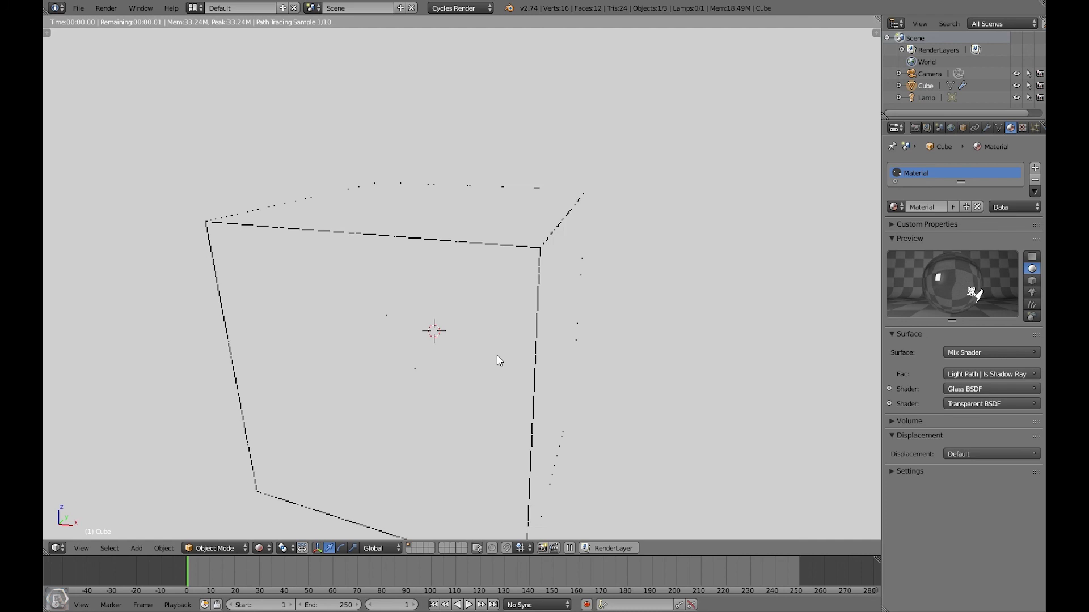
scroll(418, 439, down, 3)
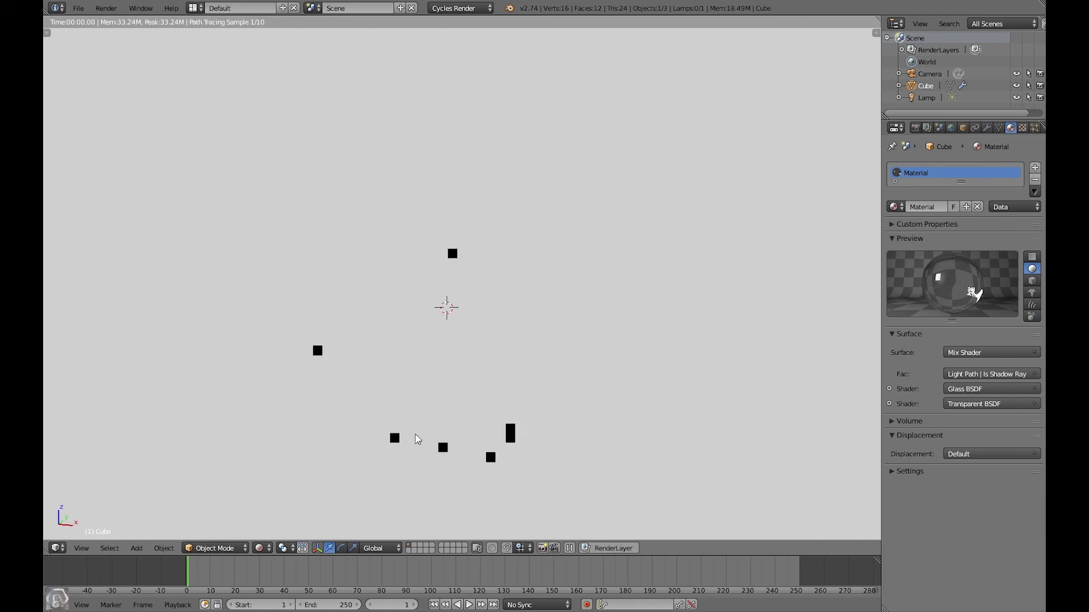
click(260, 548)
click(320, 506)
key(shift+a)
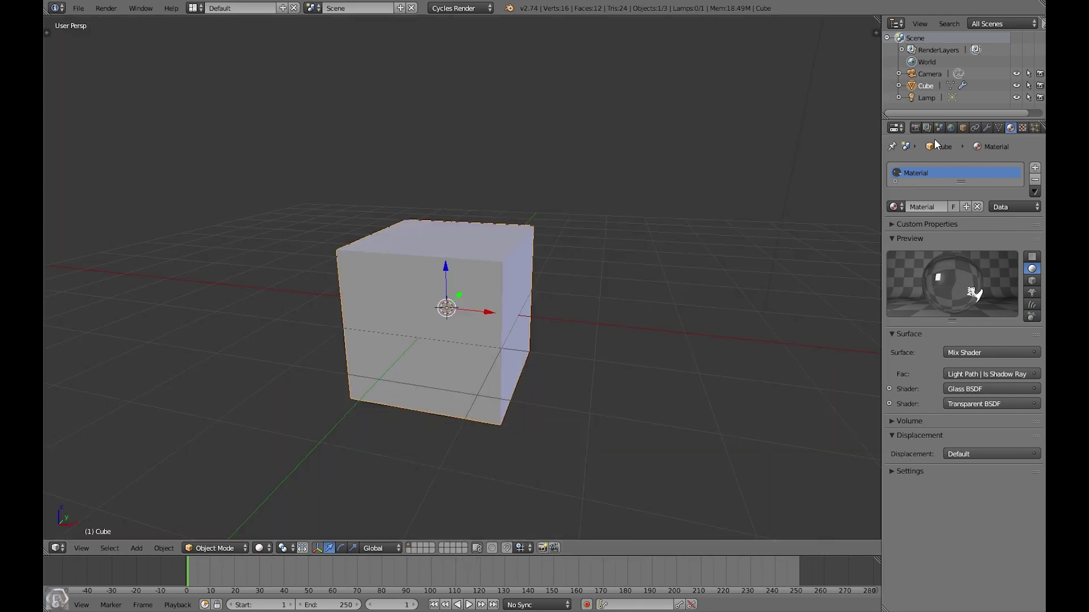
- Set the World Color input to Sky Texture and render the glass cube live against it
click(939, 128)
click(951, 128)
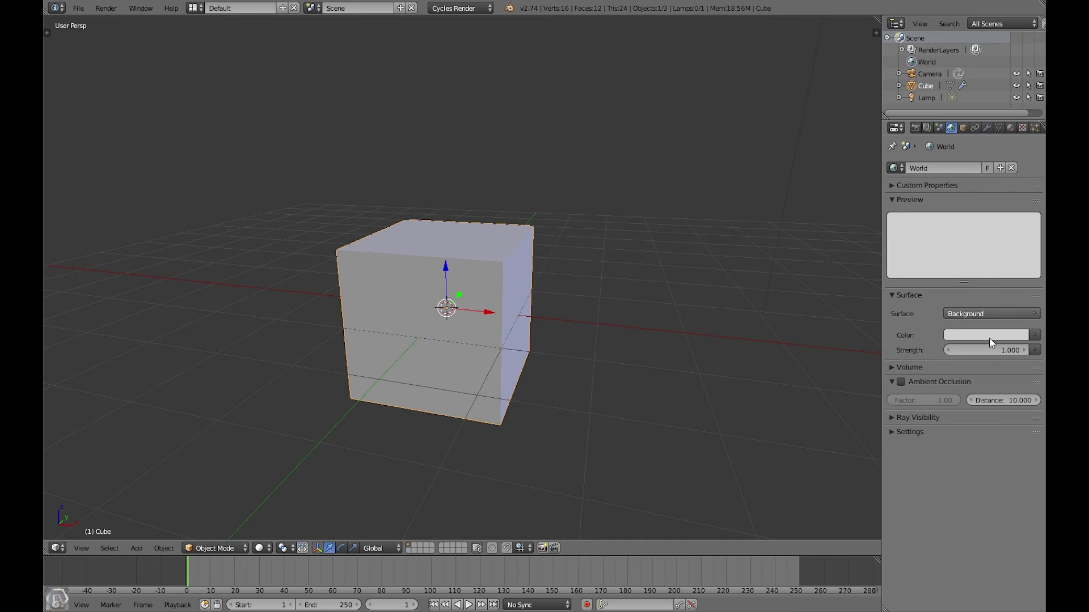
click(1034, 335)
click(816, 203)
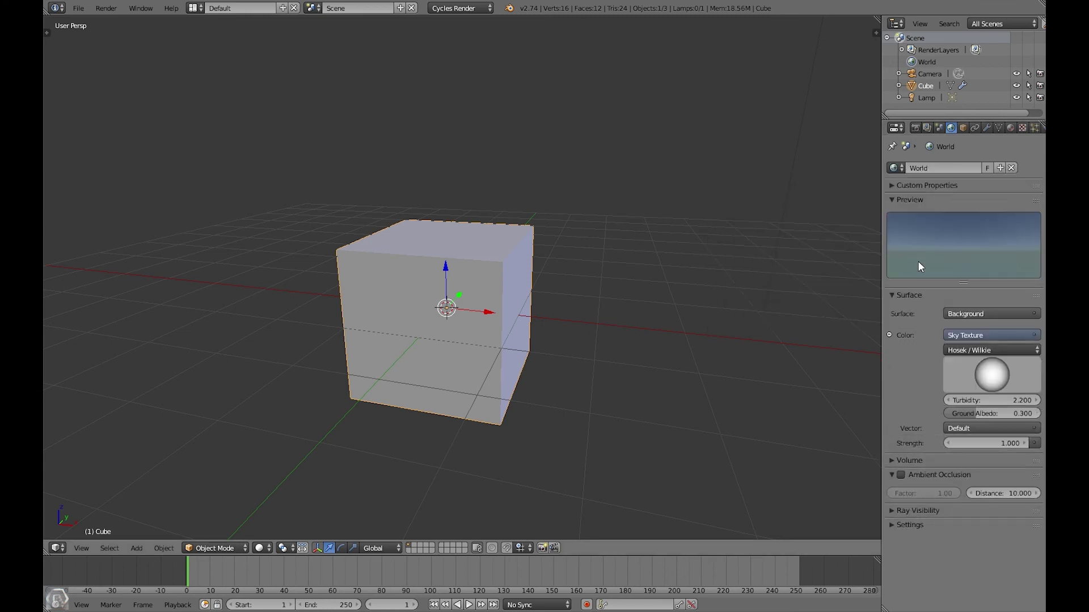
click(260, 548)
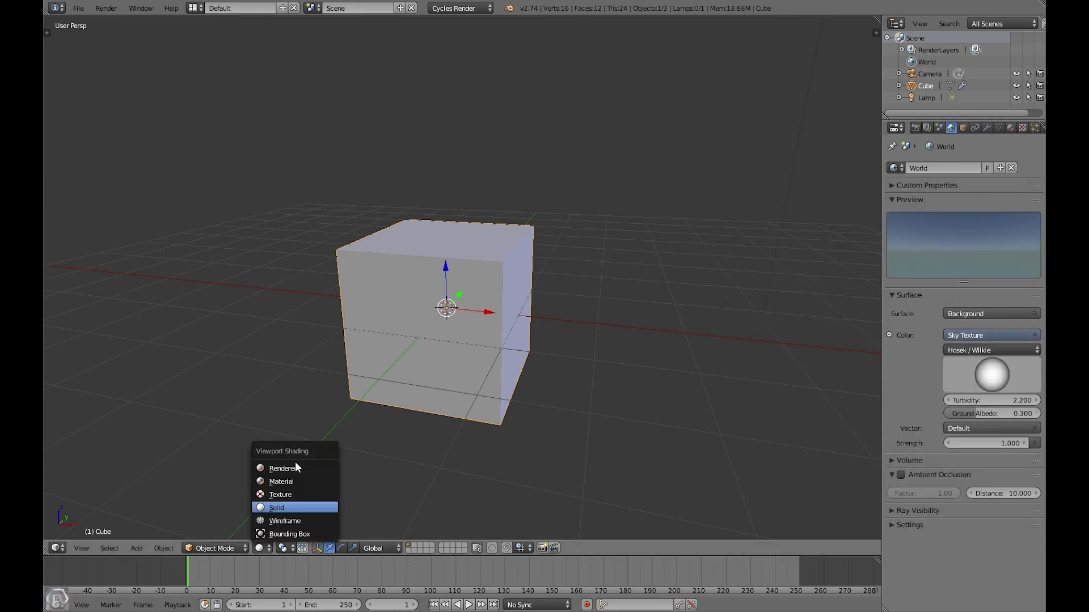
click(295, 466)
key(KP_1)
key(KP_8)
key(KP_8)
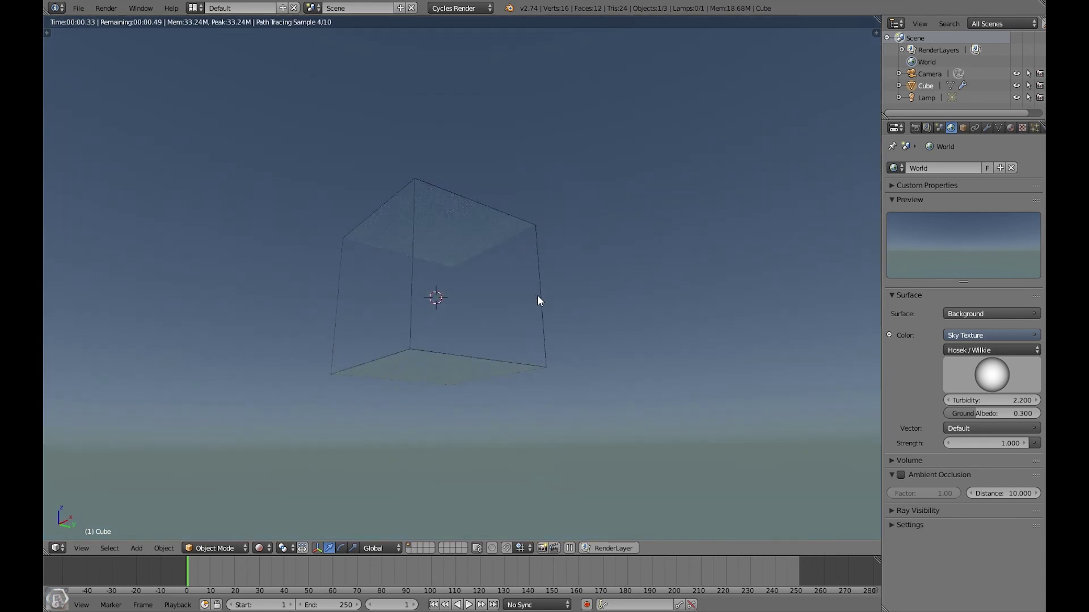
key(KP_1)
middle_drag(542, 348, 572, 373)
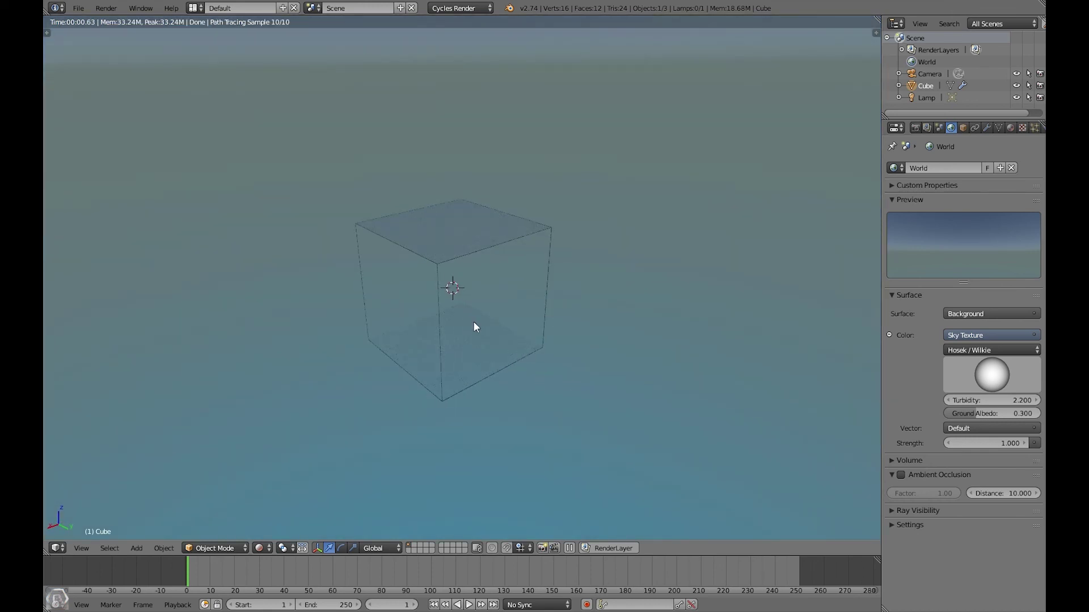
middle_drag(473, 321, 440, 340)
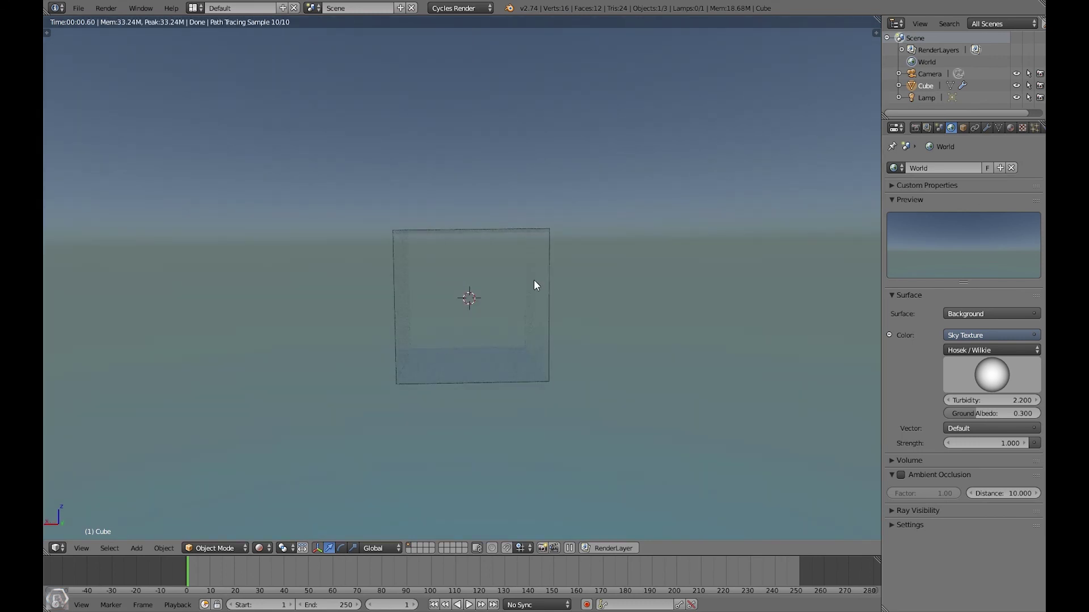